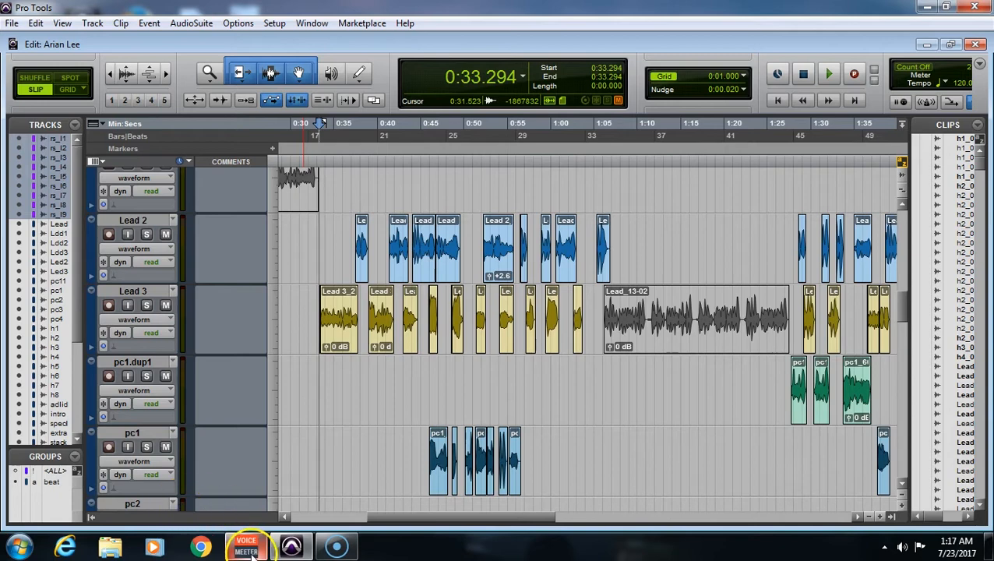
- Switch to VoiceMeeter to examine its input and output routing, and minimize it again
mouse_move(251, 552)
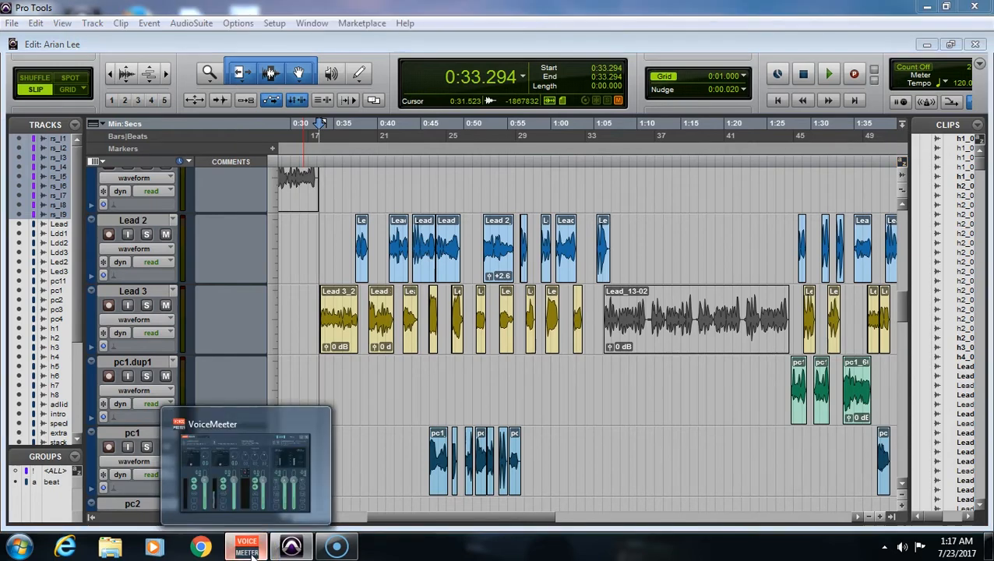
left_click(251, 551)
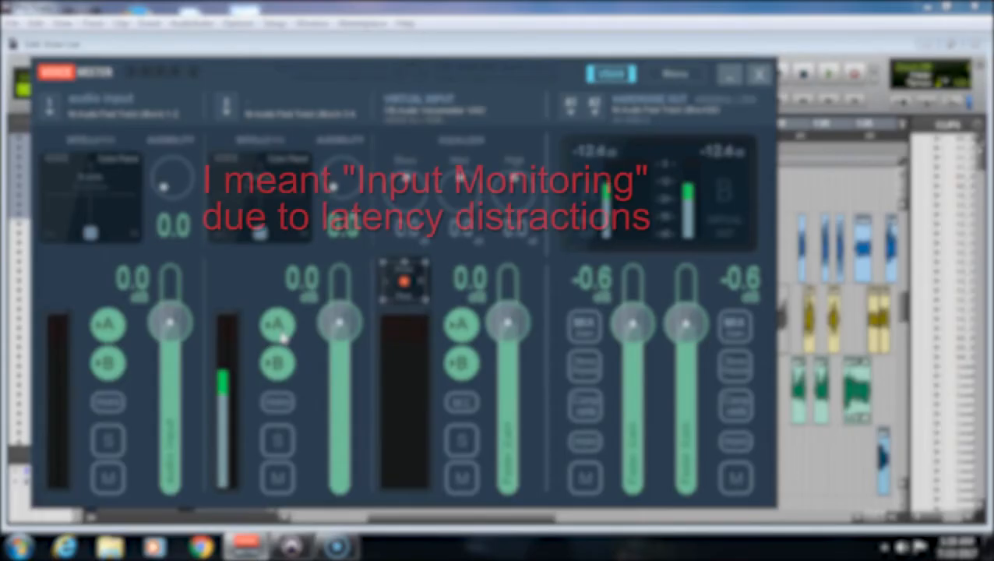
left_click(730, 75)
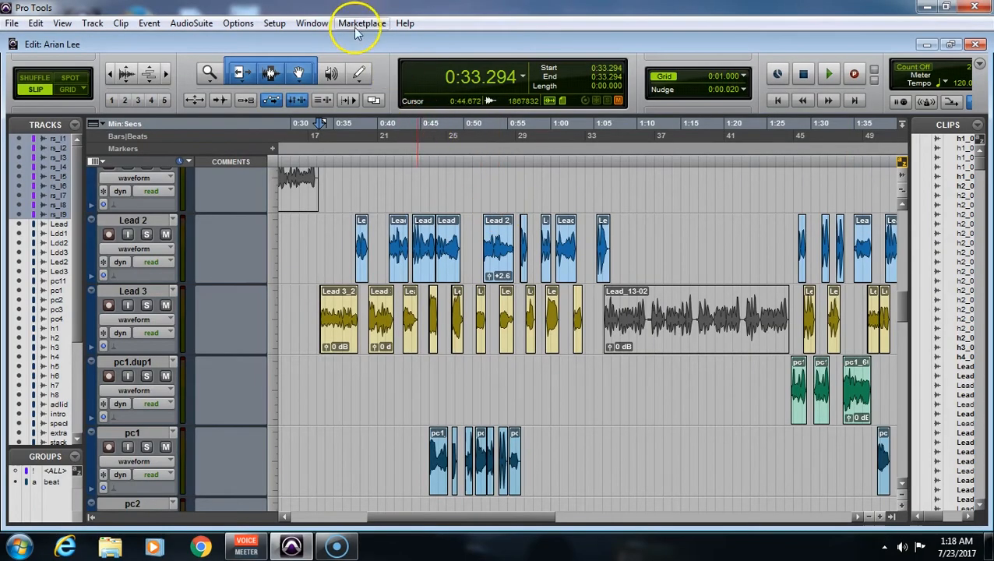
- Open the Mix window, look over the inserts, sends and routing across the channel strips, and close it
left_click(319, 22)
left_click(332, 98)
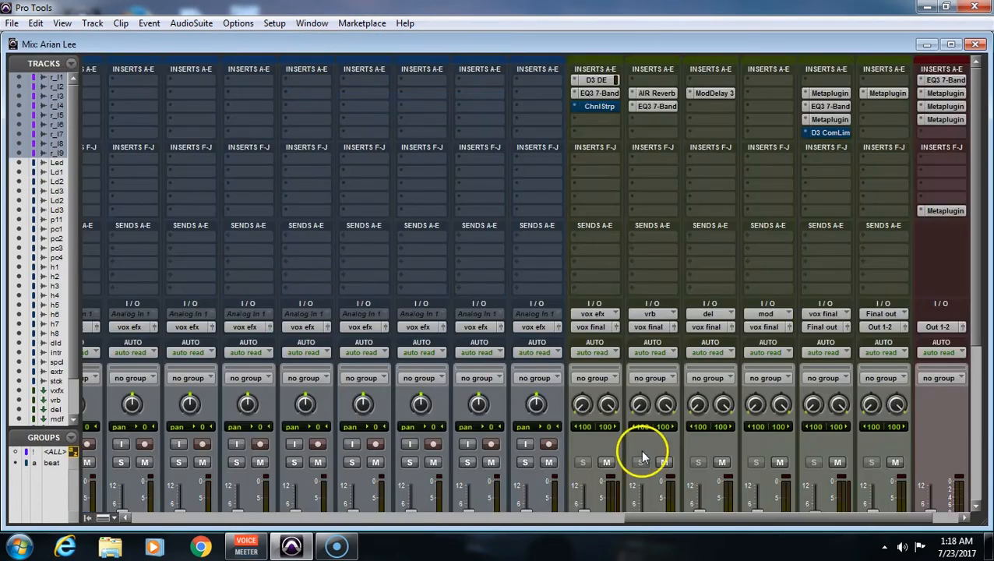
left_click_drag(686, 510, 357, 539)
mouse_move(357, 540)
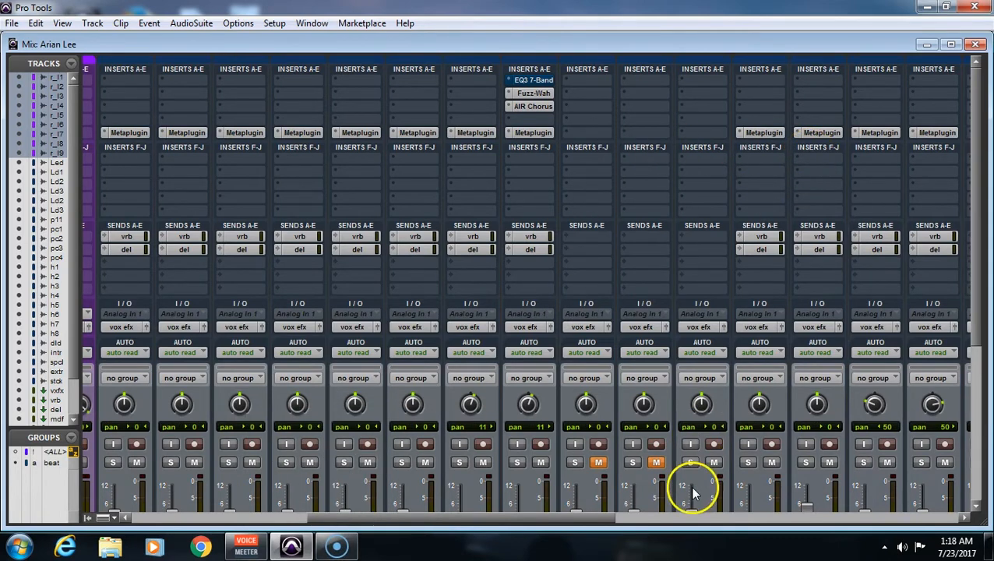
left_click_drag(572, 518, 494, 533)
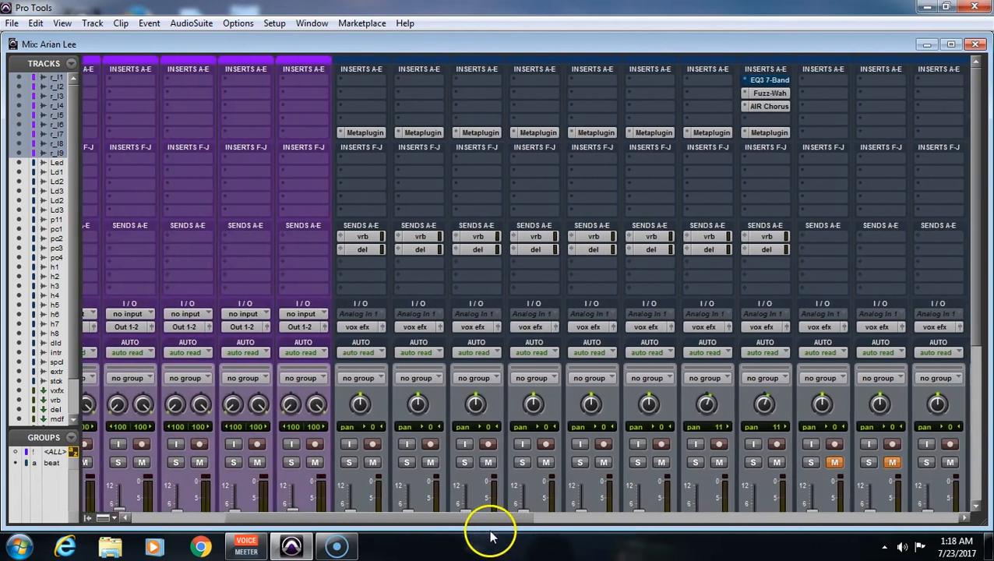
left_click(976, 44)
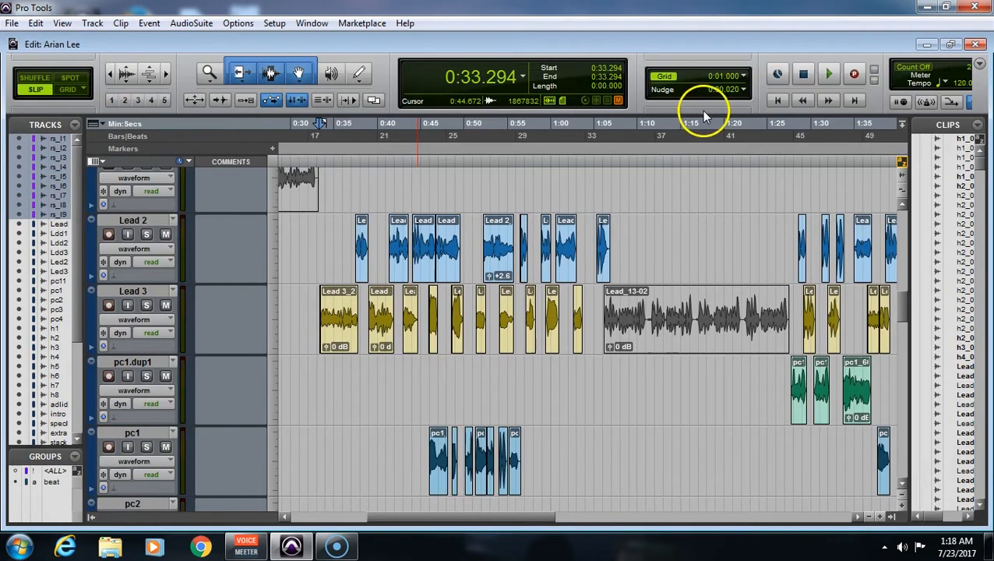
- Play back the session from 0:33.294 to hear the processed mix, and stop playback
key("space")
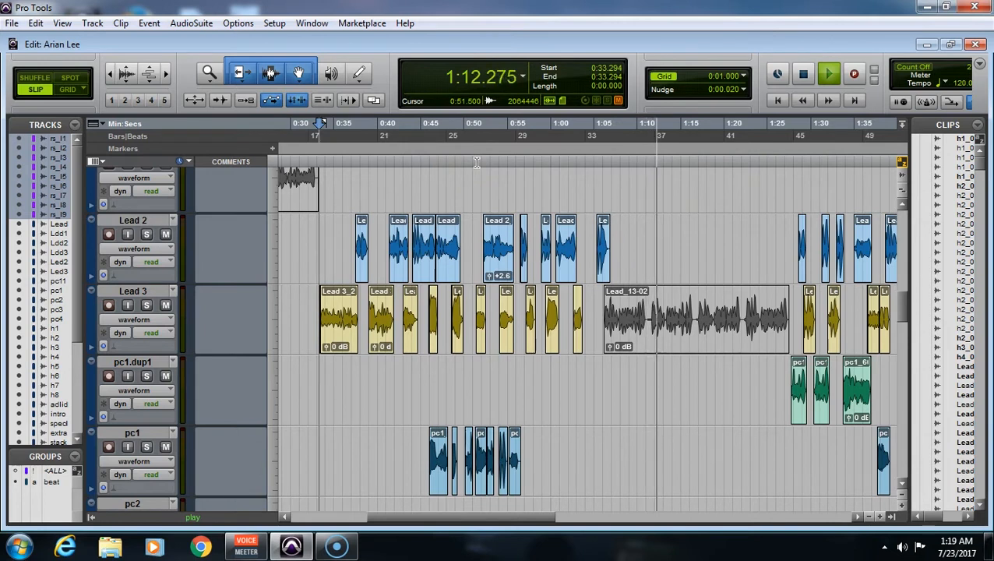
key("space")
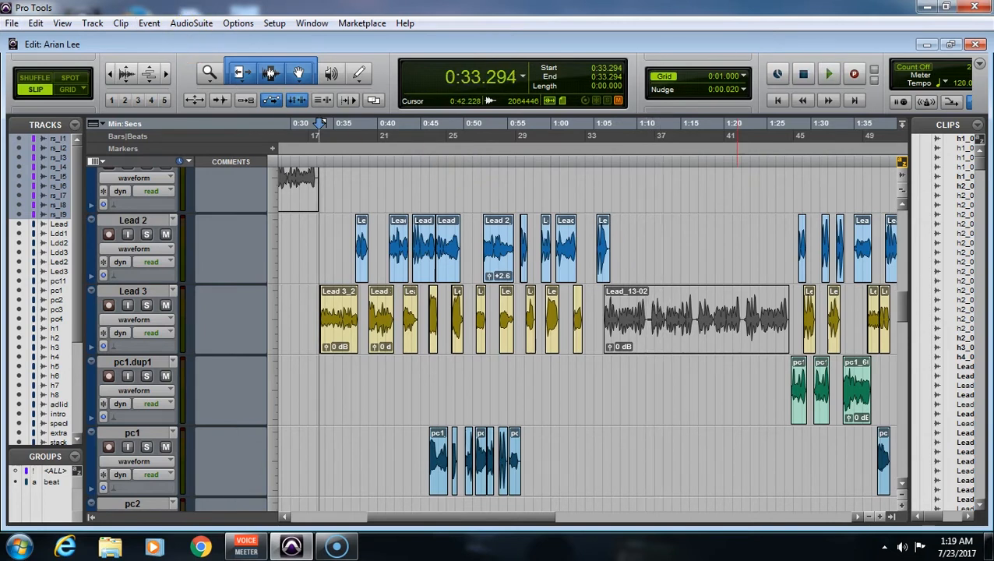
- Bypass the EQ3 7-Band and all four Metaplugin inserts on the master track in the Mix window
left_click(359, 22)
mouse_move(312, 35)
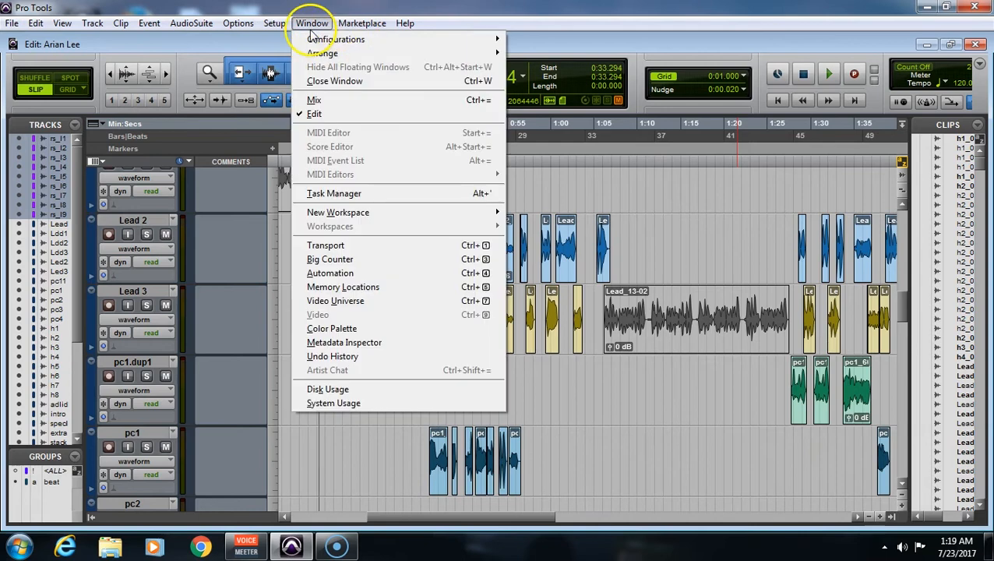
left_click(314, 100)
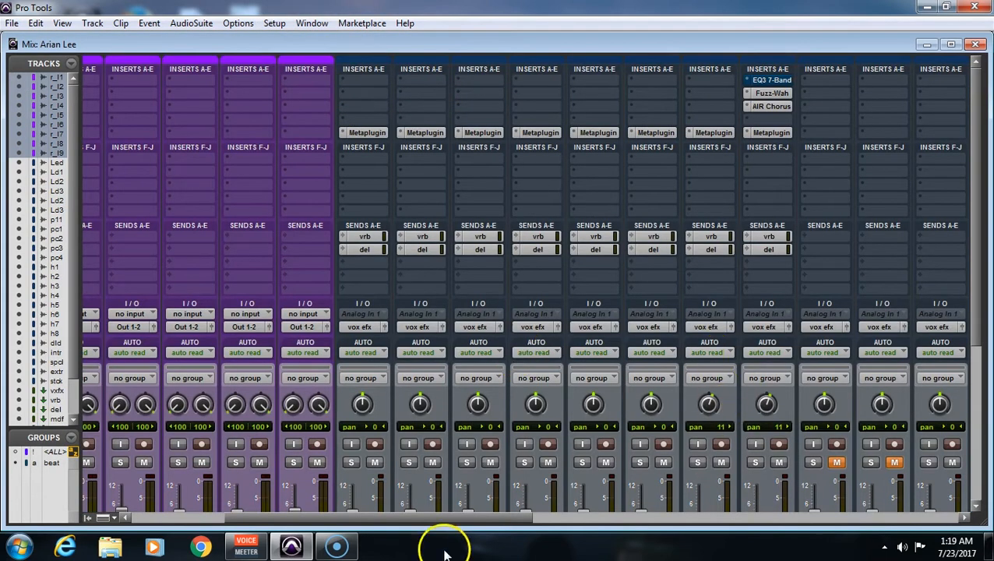
left_click_drag(977, 215, 988, 393)
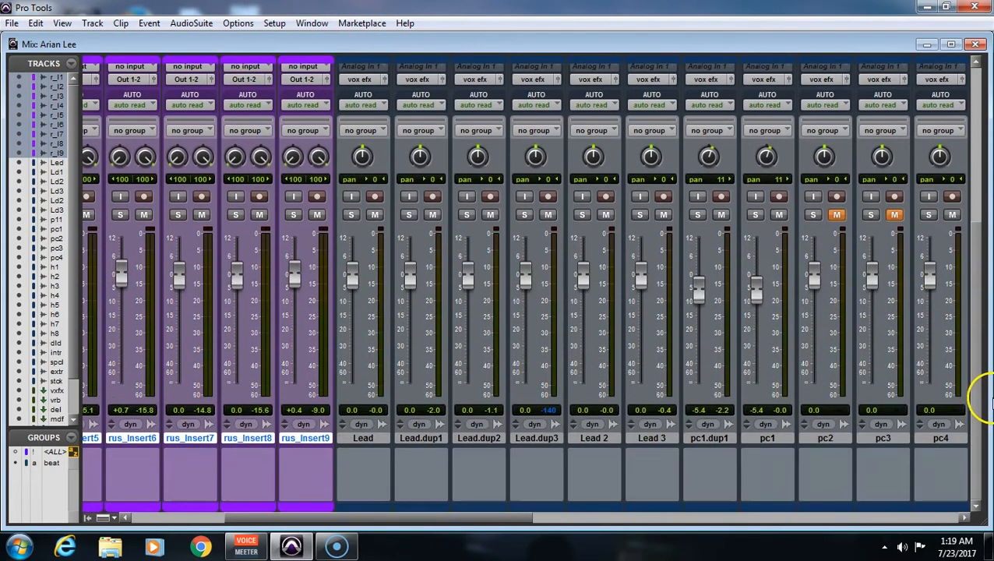
left_click_drag(457, 517, 688, 501)
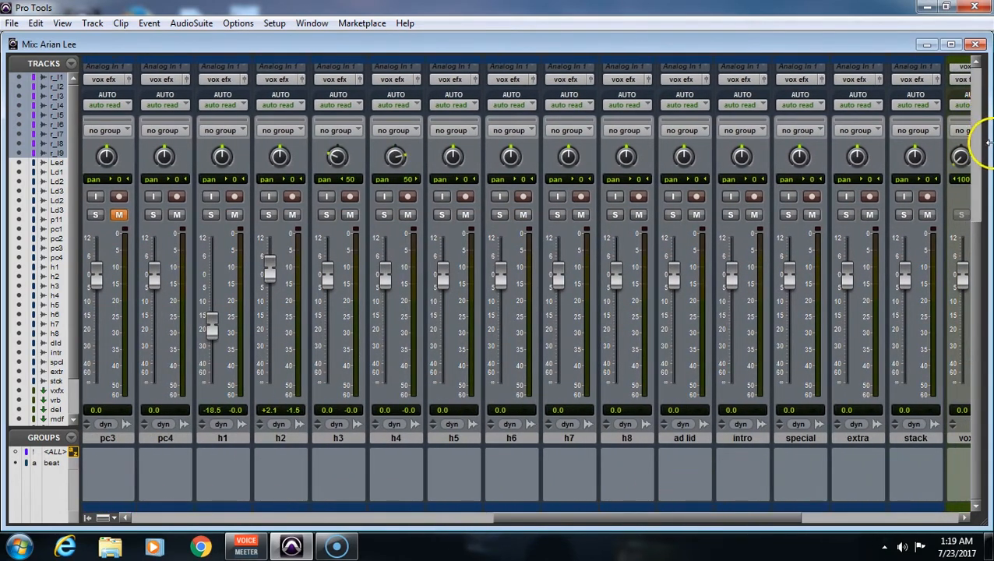
left_click_drag(970, 273, 986, 132)
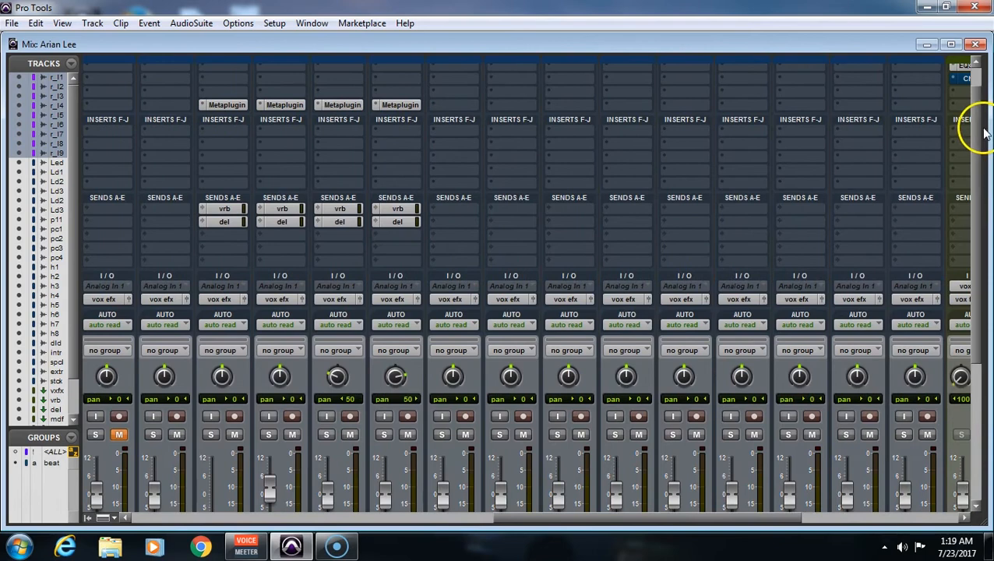
left_click_drag(678, 519, 835, 517)
left_click_drag(976, 129, 977, 66)
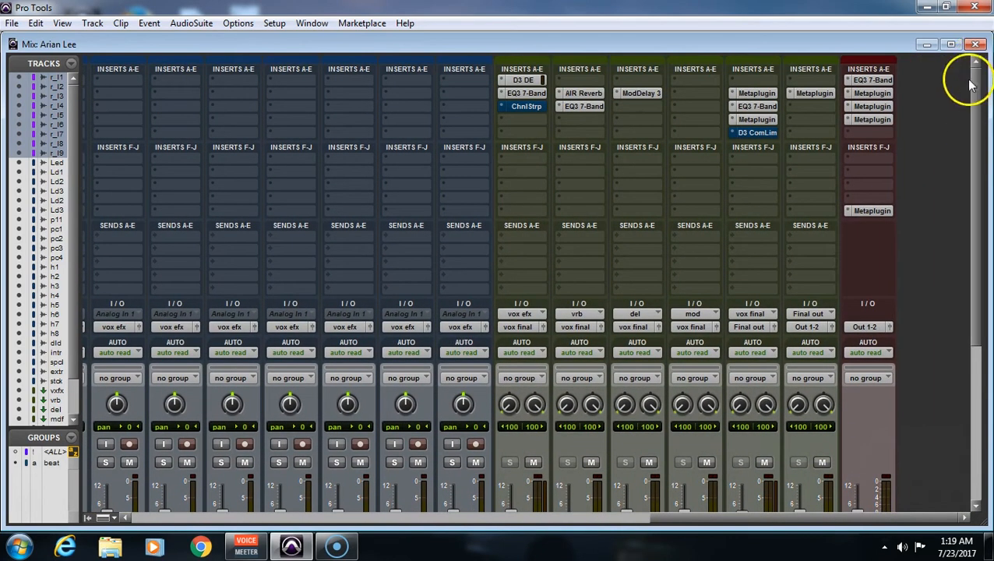
left_click_drag(865, 206, 874, 119)
left_click(875, 107, "ctrl")
left_click(878, 94, "ctrl")
left_click(863, 80, "ctrl")
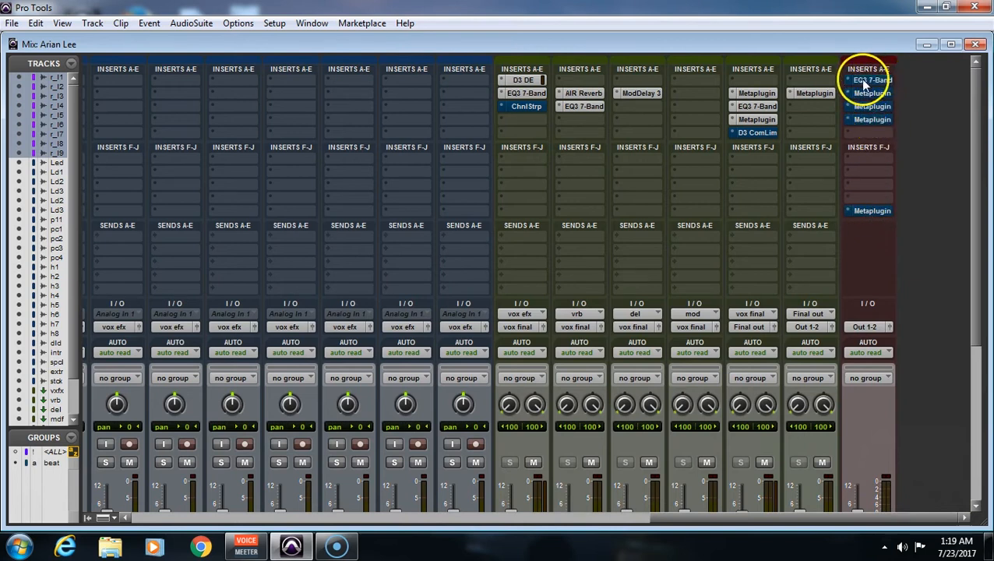
- Bypass the remaining active inserts on the Final out, vox final, del, vrb and vox efx aux tracks
left_click(814, 93, "ctrl")
left_click(758, 94, "ctrl")
left_click(757, 106, "ctrl")
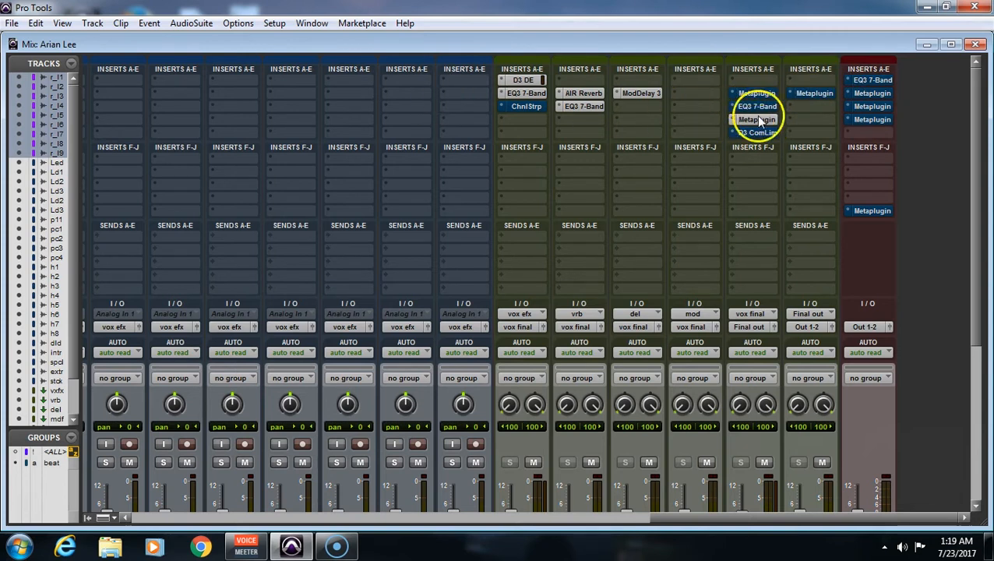
left_click(748, 119, "ctrl")
left_click(635, 94, "ctrl")
left_click(588, 93, "ctrl")
left_click(576, 107, "ctrl")
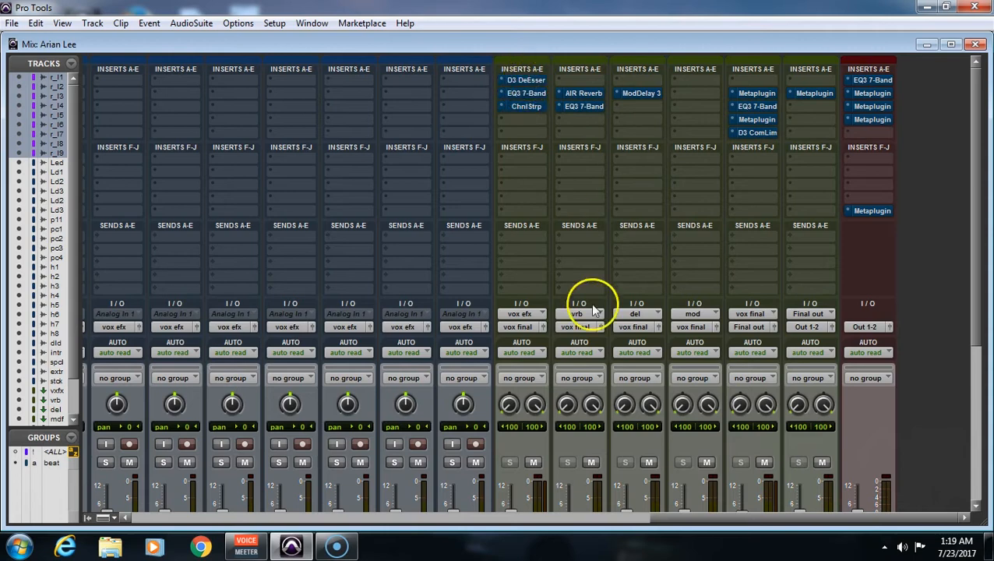
- Bypass the vrb and del sends on the vocal tracks from Lead through pc1, and close the Mix window
left_click(688, 518)
left_click_drag(506, 542, 302, 542)
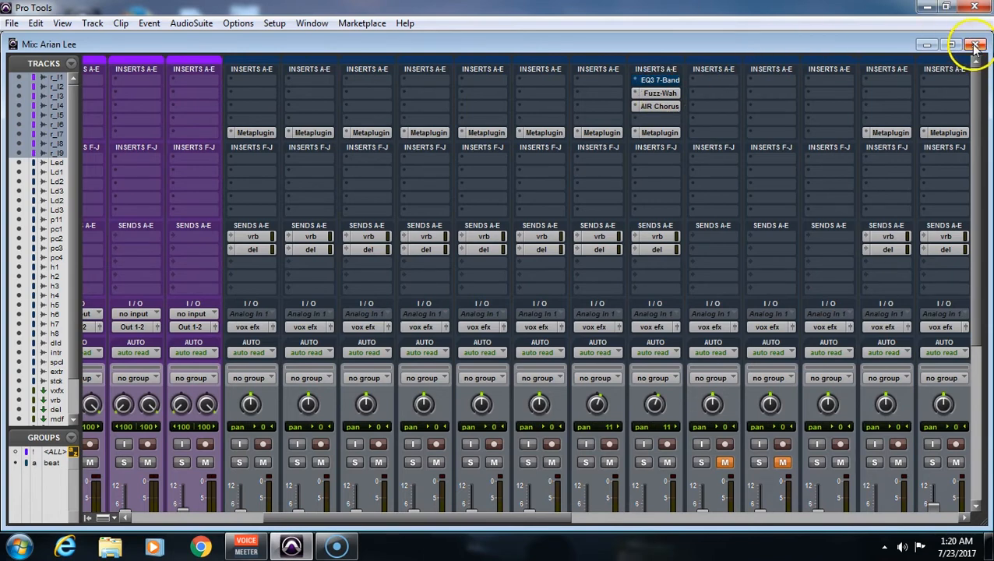
scroll(958, 166, "down", 5)
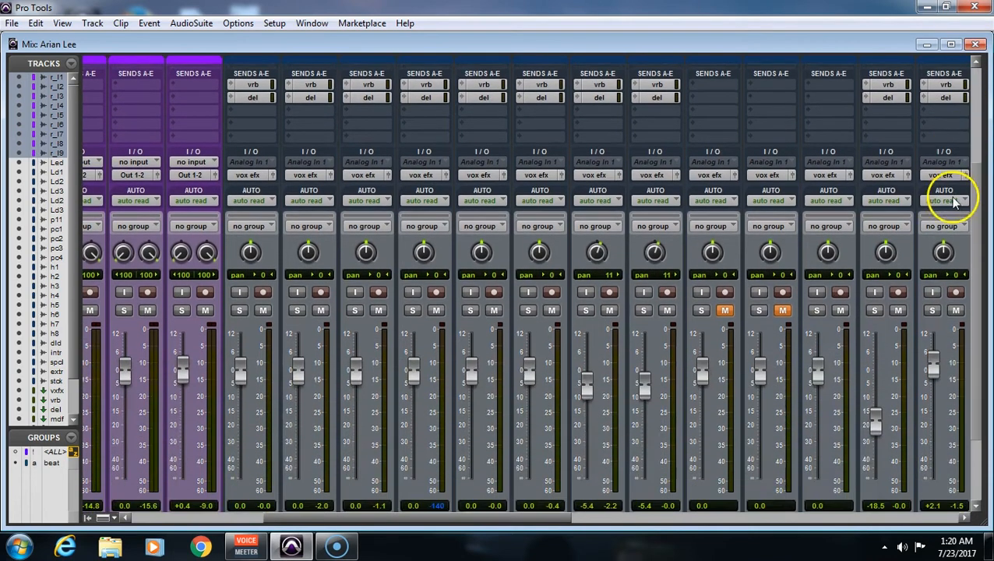
scroll(945, 226, "up", 2)
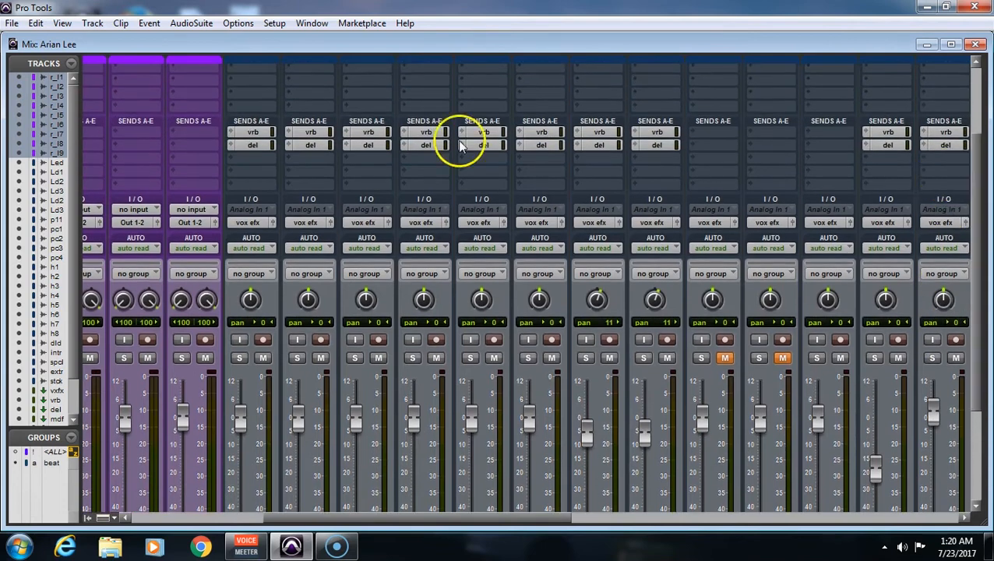
left_click(308, 147)
left_click(369, 147)
left_click(427, 133)
left_click(430, 146)
left_click(488, 134)
left_click(486, 145)
left_click(541, 133)
left_click(541, 146)
left_click(598, 134)
left_click(598, 145)
left_click(657, 133)
left_click(659, 146)
left_click(977, 44)
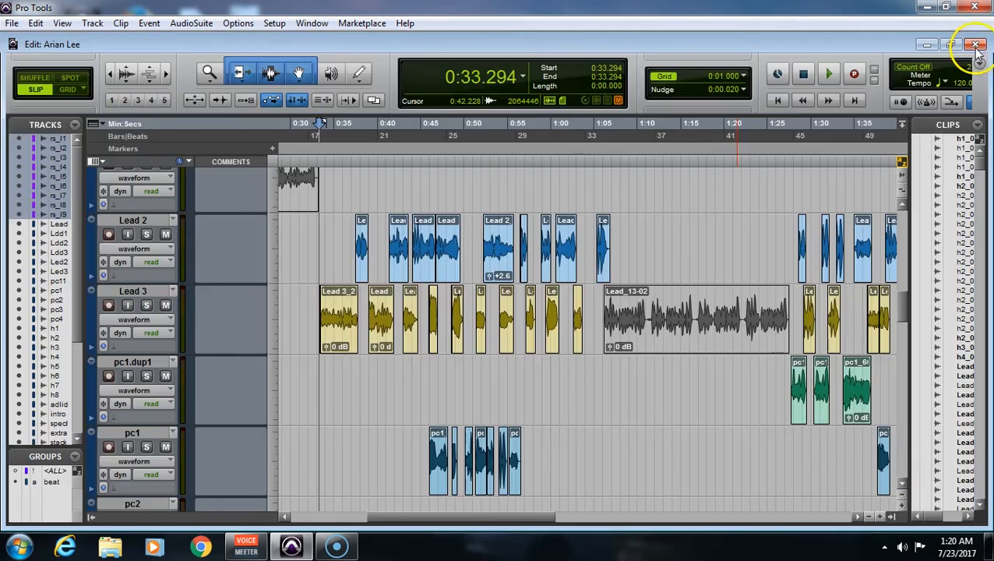
- Set the playback start to 0:33.125 and play the vocals without the bypassed effects, stopping after the passage
left_click(317, 137)
left_click(321, 134)
key("space")
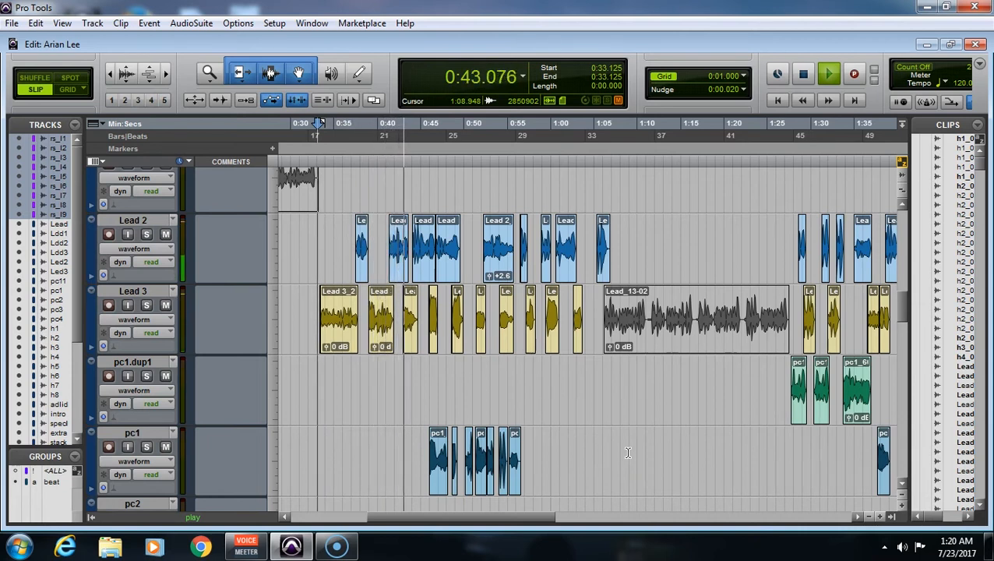
left_click(543, 374)
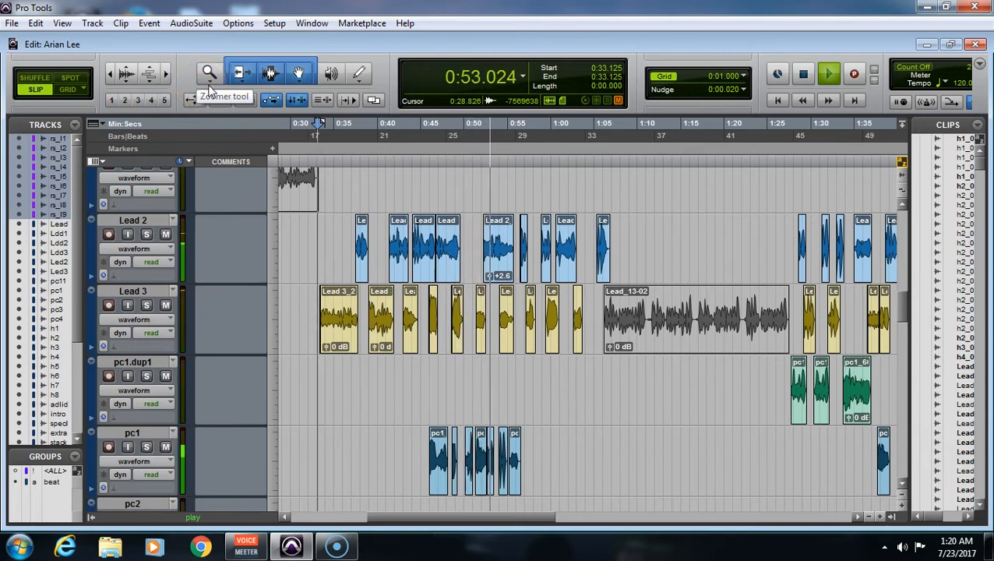
key("space")
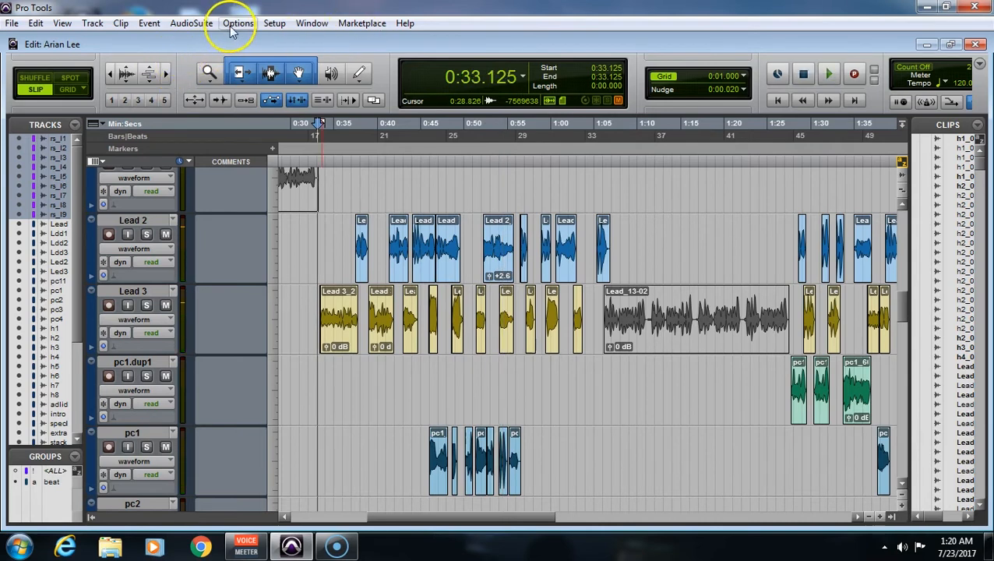
- Reopen the Mix window and reactivate the vrb and del sends on the vocal tracks from Lead through pc1
left_click(311, 23)
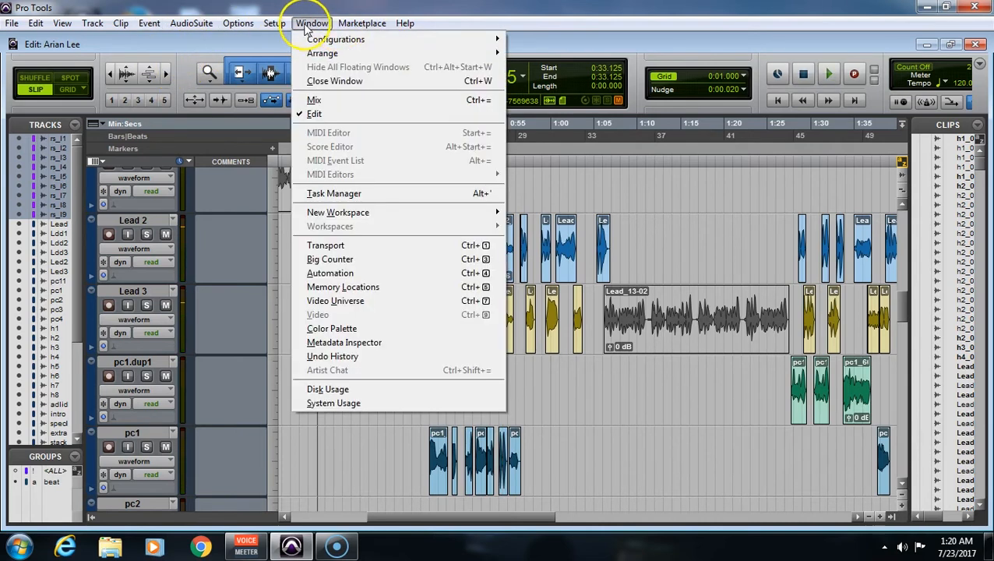
left_click(313, 99)
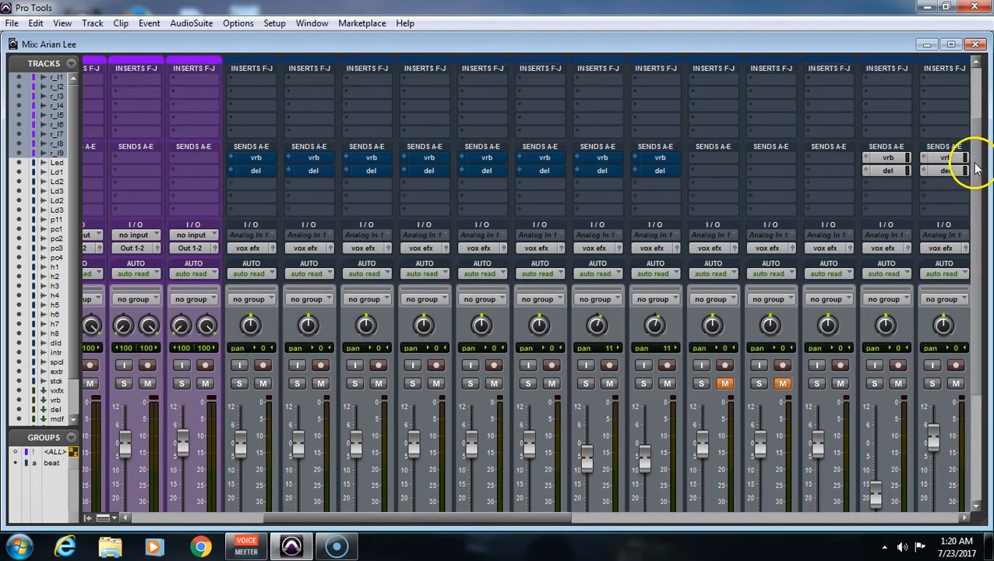
scroll(965, 133, "up", 3)
left_click_drag(427, 522, 446, 524)
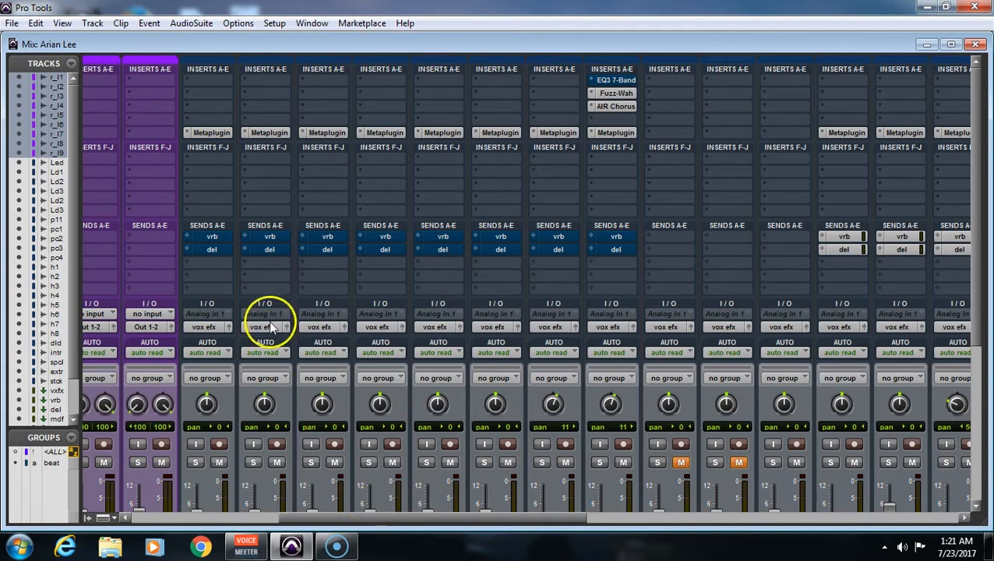
left_click(224, 236, "ctrl")
left_click(224, 250, "ctrl")
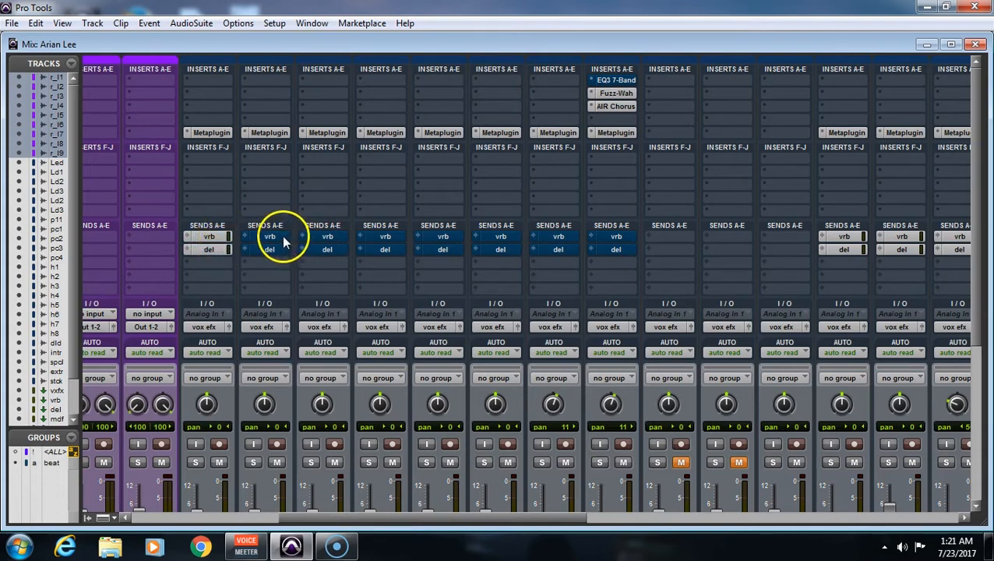
left_click(284, 237, "ctrl")
left_click(282, 252, "ctrl")
left_click(328, 237, "ctrl")
left_click(326, 250, "ctrl")
left_click(380, 249, "ctrl")
left_click(382, 237, "ctrl")
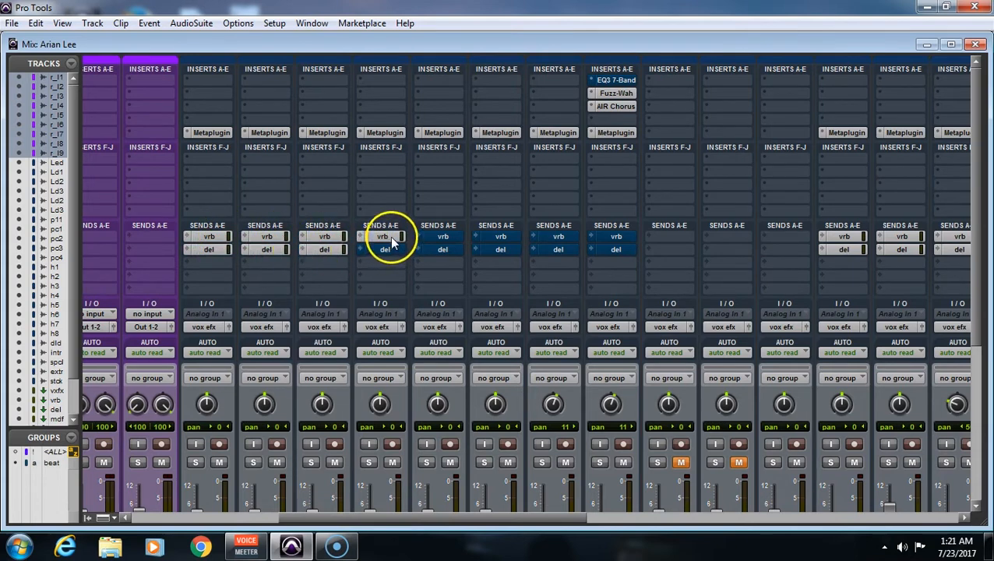
left_click(439, 250, "ctrl")
left_click(439, 237, "ctrl")
left_click(502, 250, "ctrl")
left_click(554, 237, "ctrl")
left_click(613, 249, "ctrl")
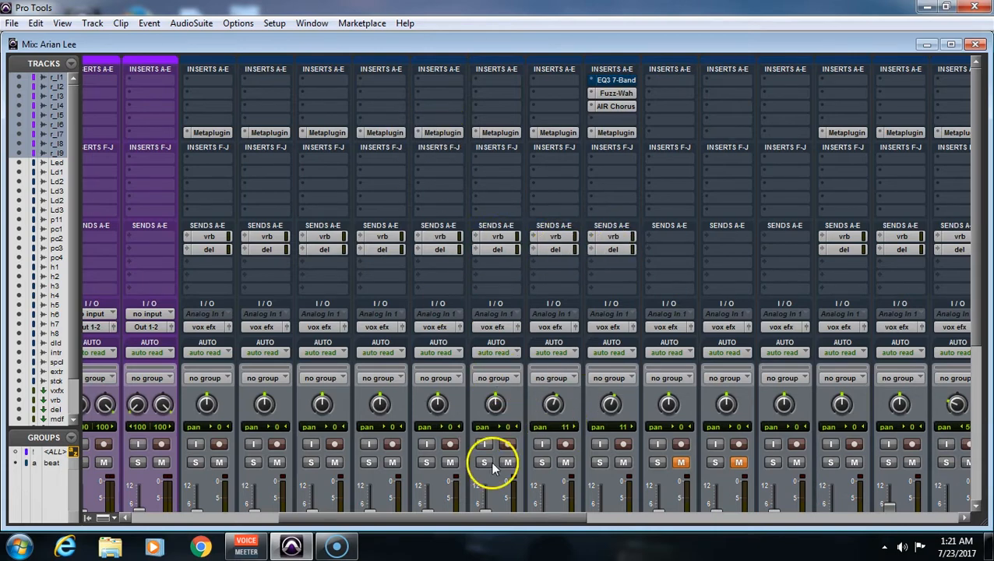
- Open the Metaplugin insert on the Lead 2 track, examine its Auto-Tune VST routing, and close the plugin window
left_click_drag(515, 517, 568, 513)
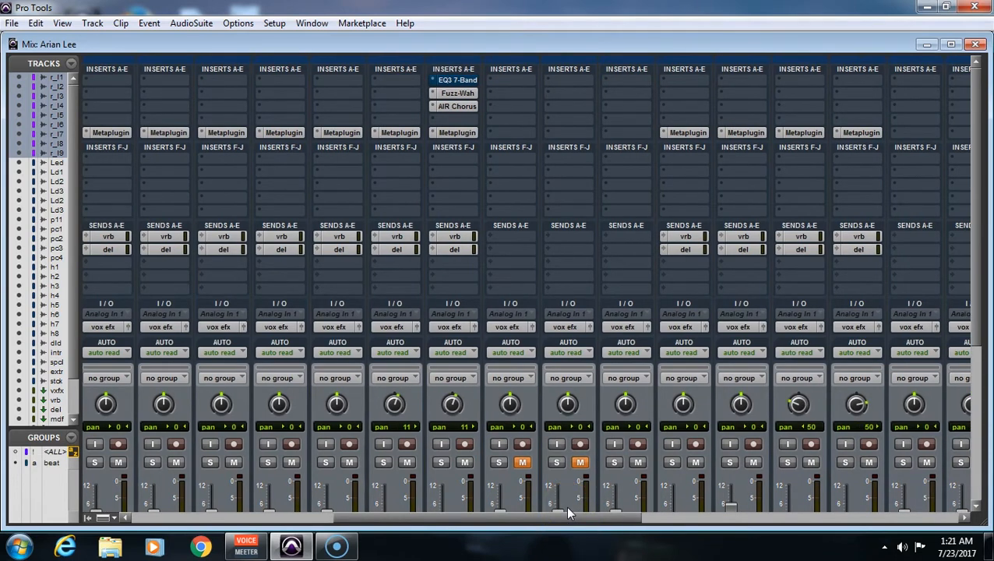
left_click(285, 132)
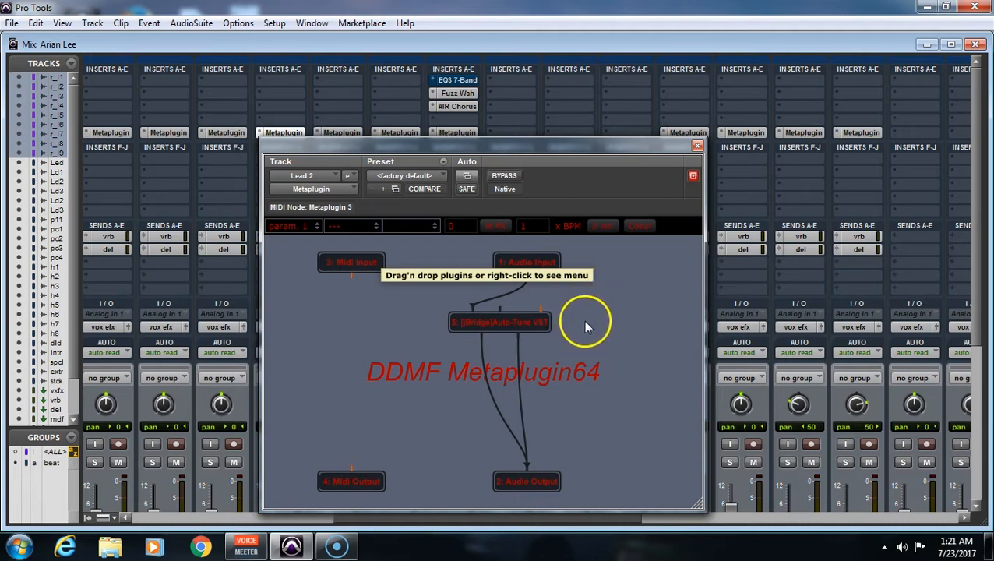
left_click(697, 148)
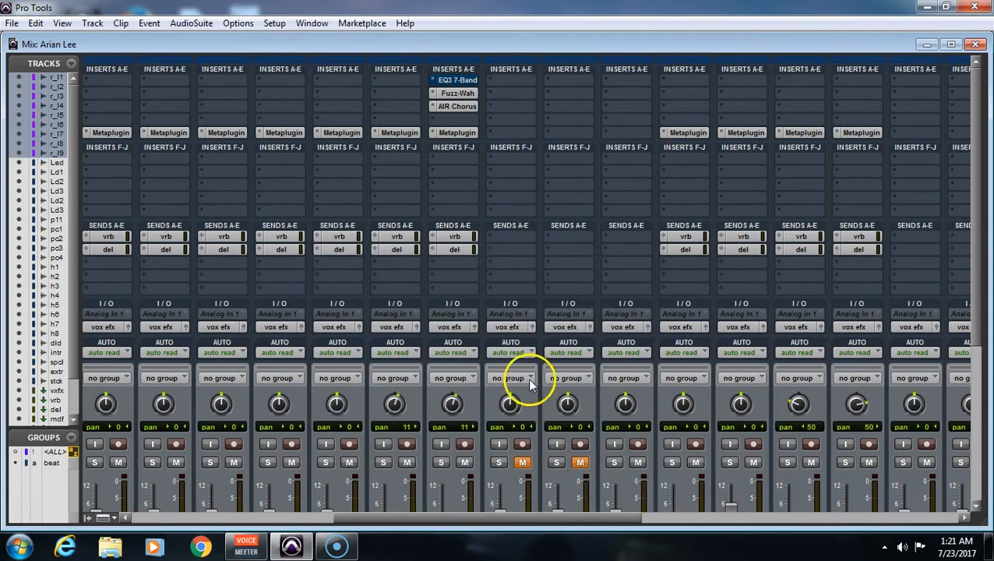
- Open the Dyn3 De-Esser on the vox efx track and compare playback with it active and bypassed, leaving it active
left_click_drag(608, 520, 925, 521)
left_click(529, 80)
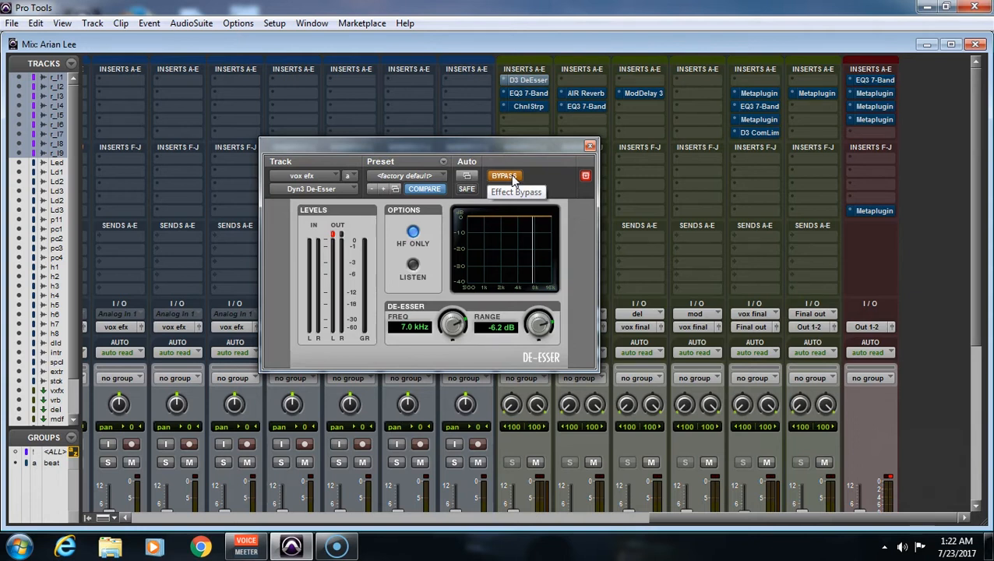
left_click(512, 179)
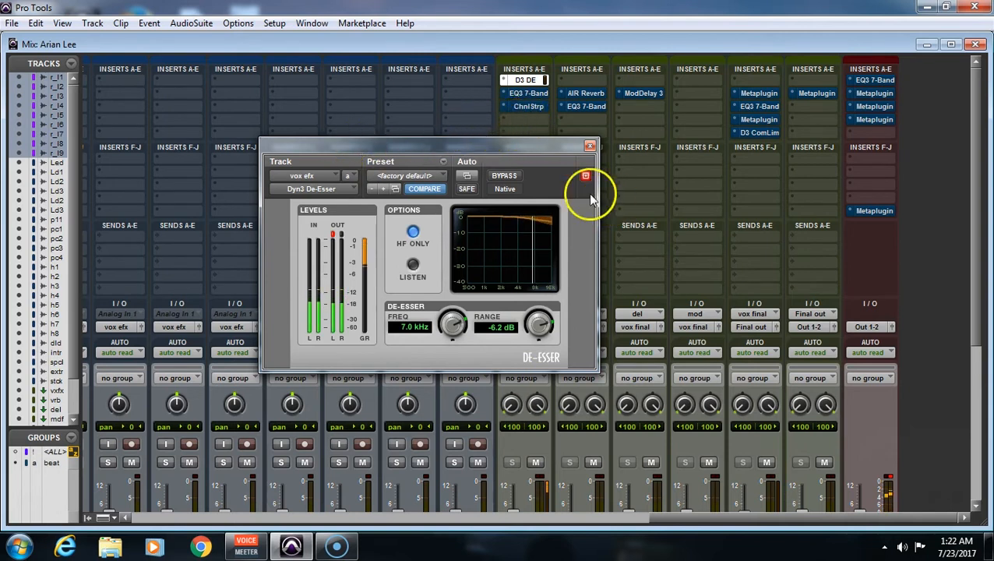
left_click(504, 176)
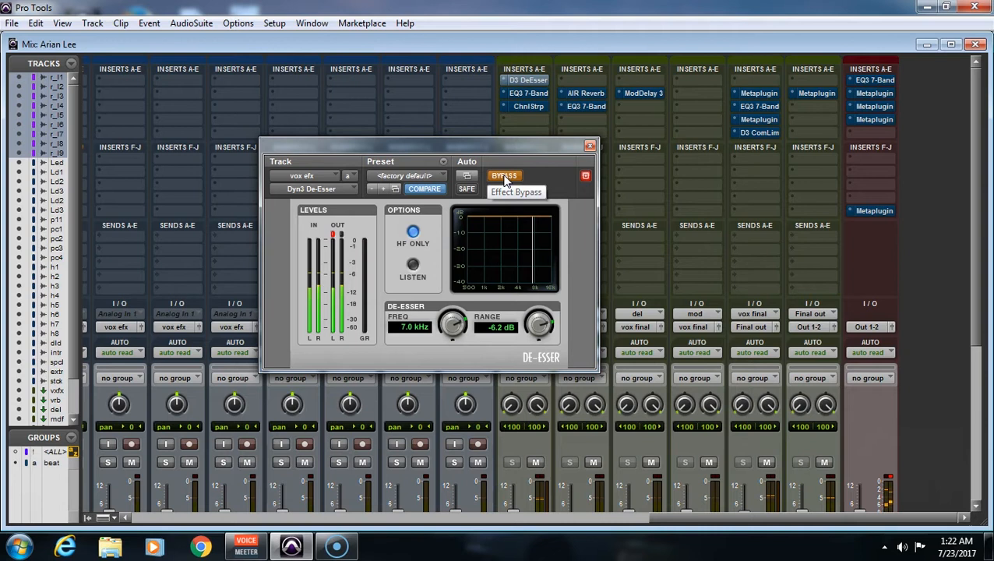
left_click(504, 176)
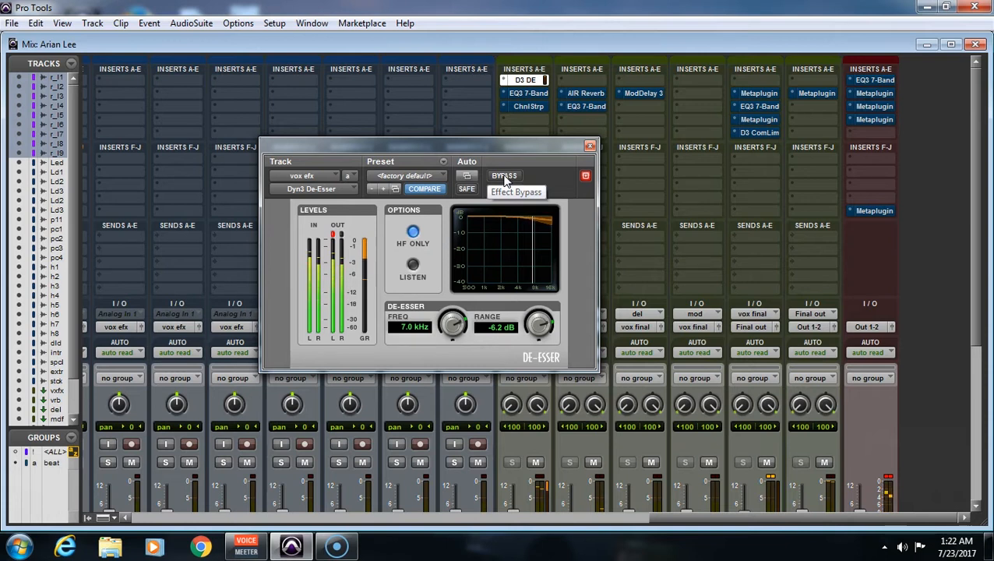
- Compare playback with the vox efx track's EQ3 7-Band bypassed and active, leave it active, and close its window
left_click(532, 94)
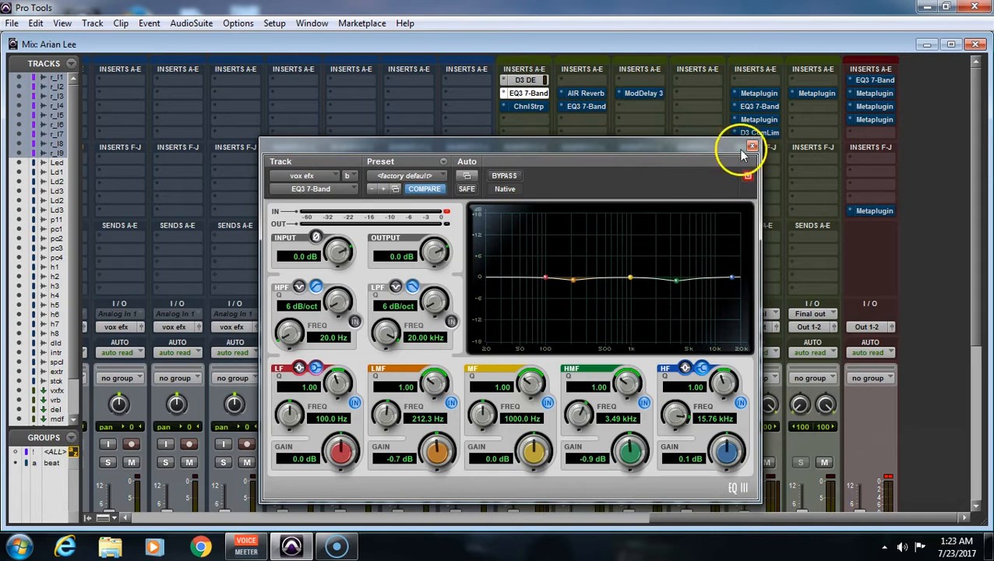
left_click(508, 177)
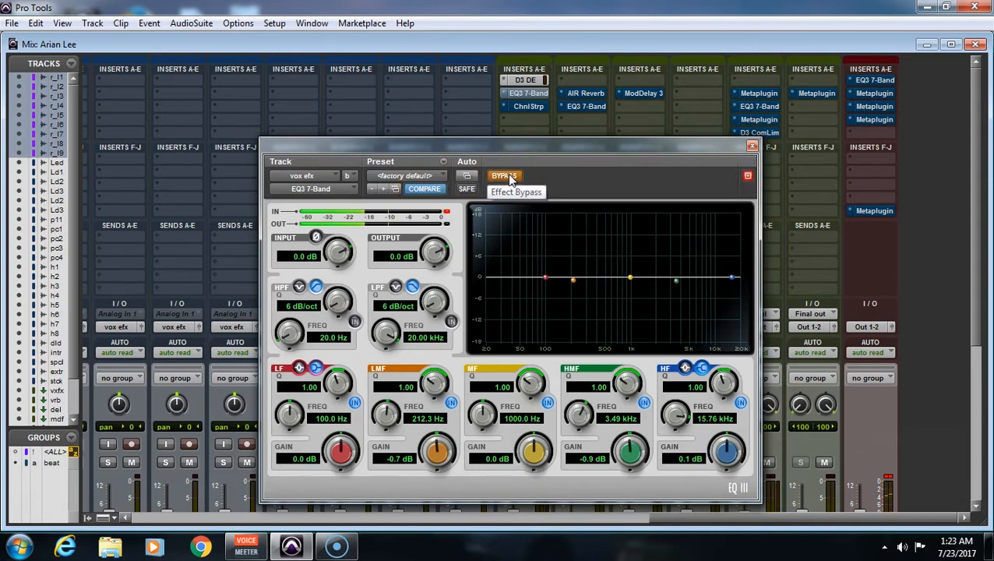
left_click(509, 178)
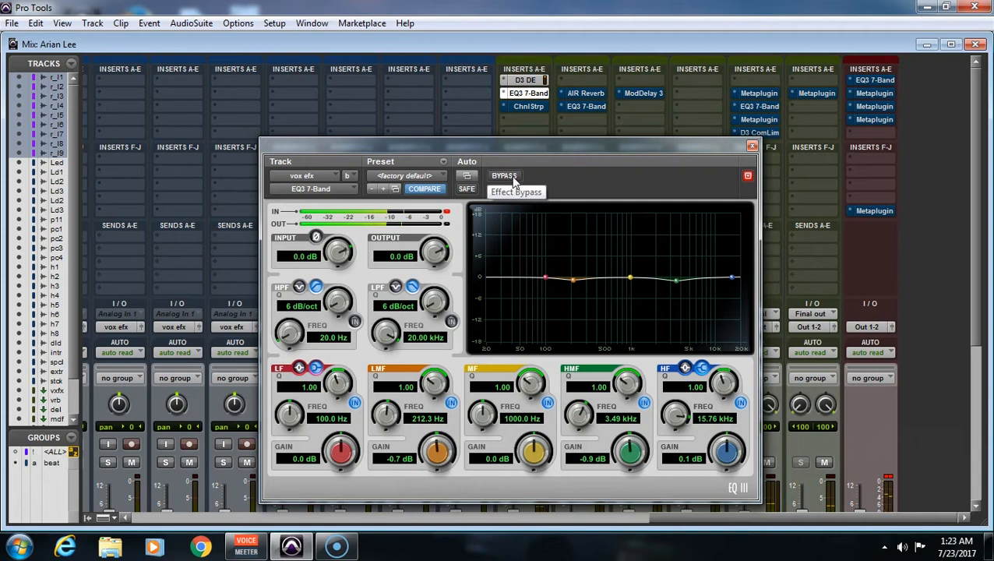
left_click(504, 176)
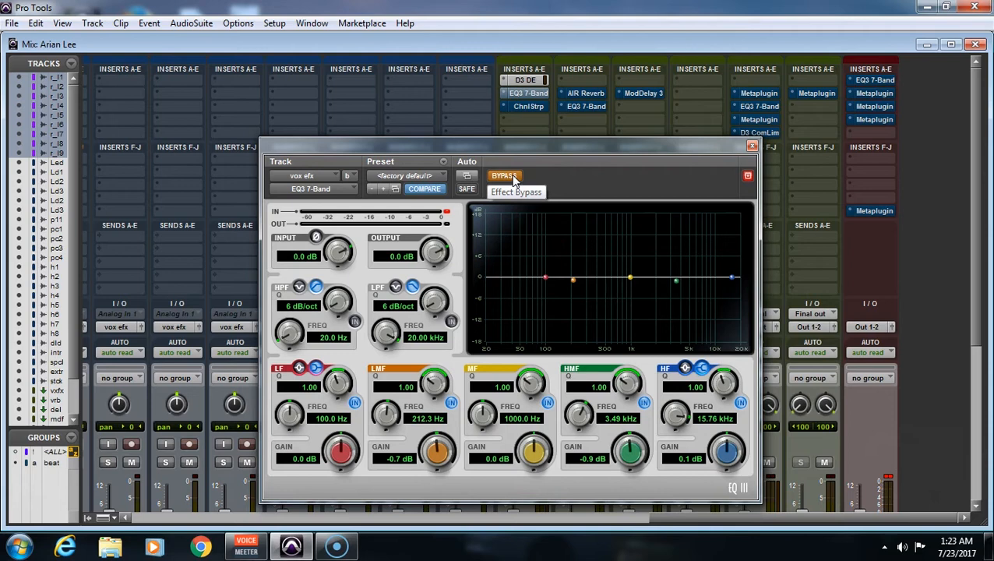
left_click(504, 176)
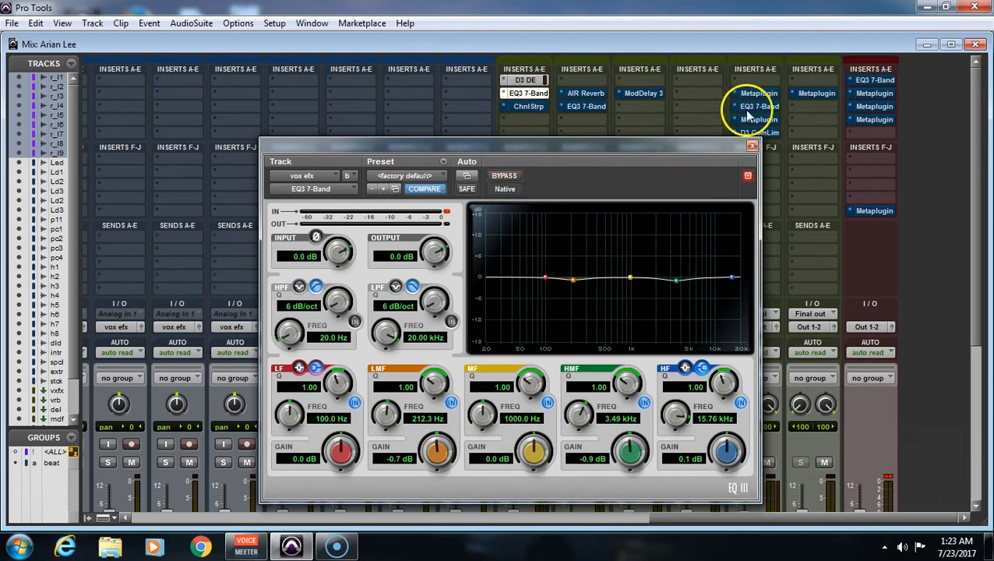
left_click(753, 146)
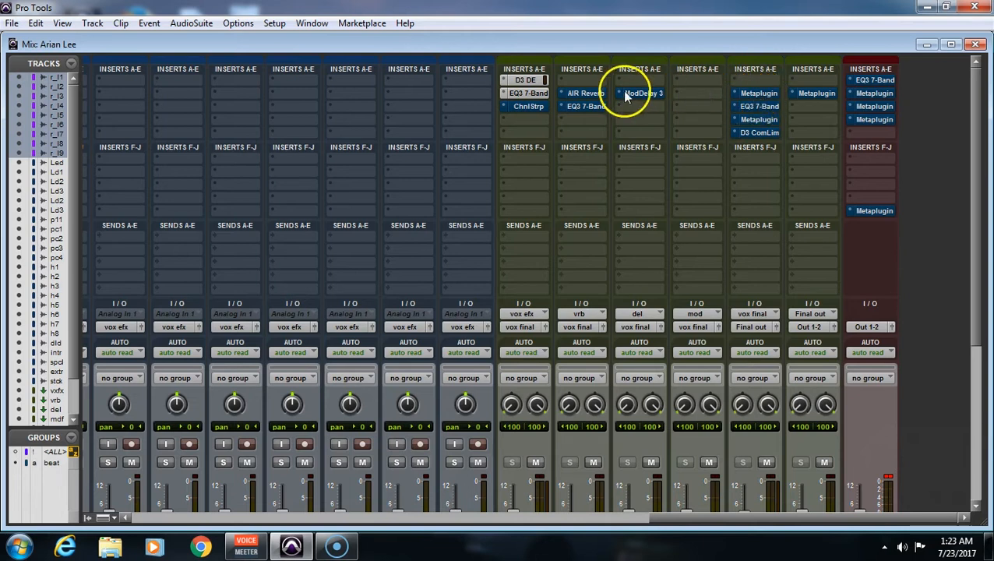
- Open the C4 Stereo editor inside the vox final track's first Metaplugin and take that insert out of bypass
left_click(754, 93)
double_click(505, 333)
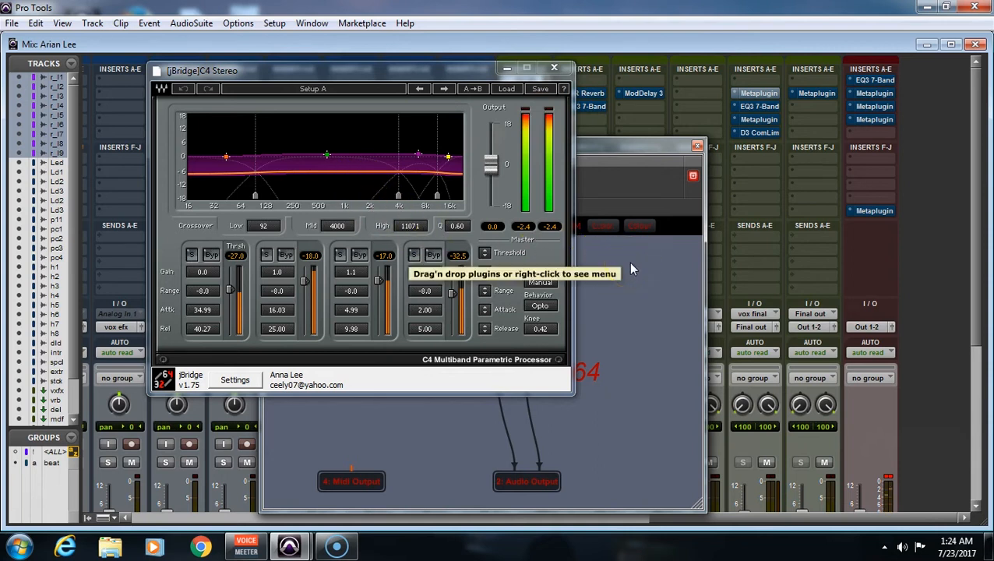
left_click(749, 93)
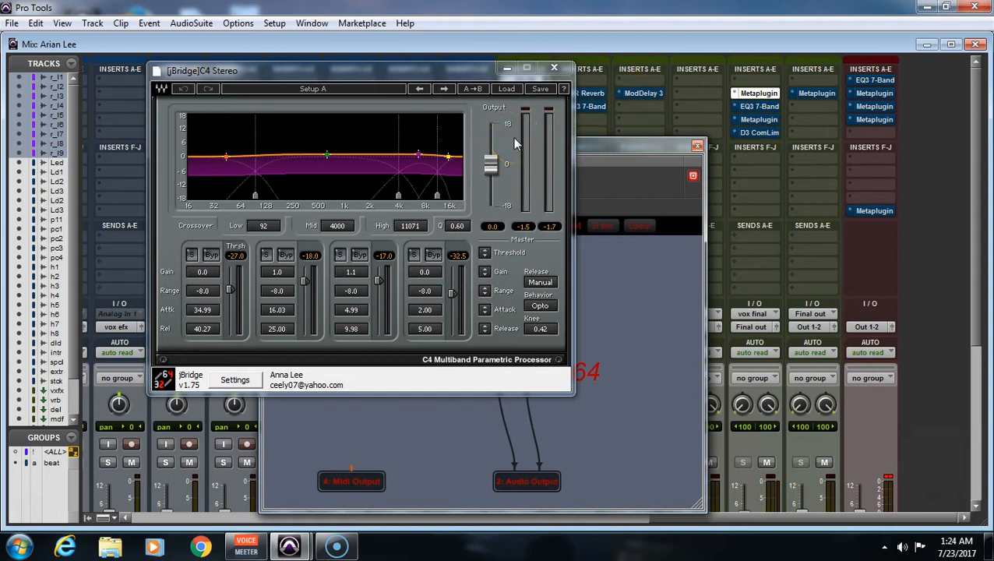
- Open the vox final track's EQ3 7-Band and compare playback with it bypassed and active, leaving it active
left_click(754, 107)
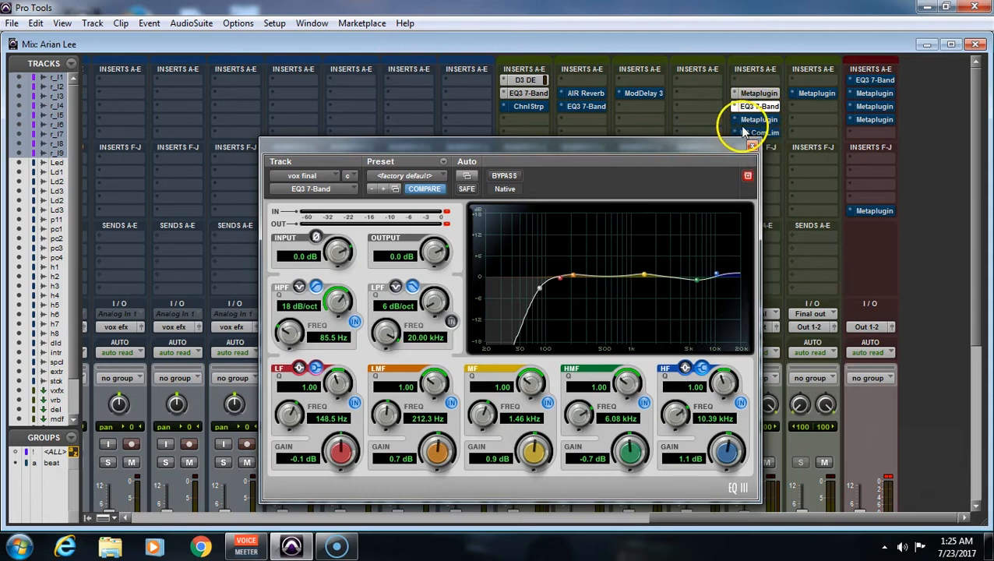
left_click(502, 176)
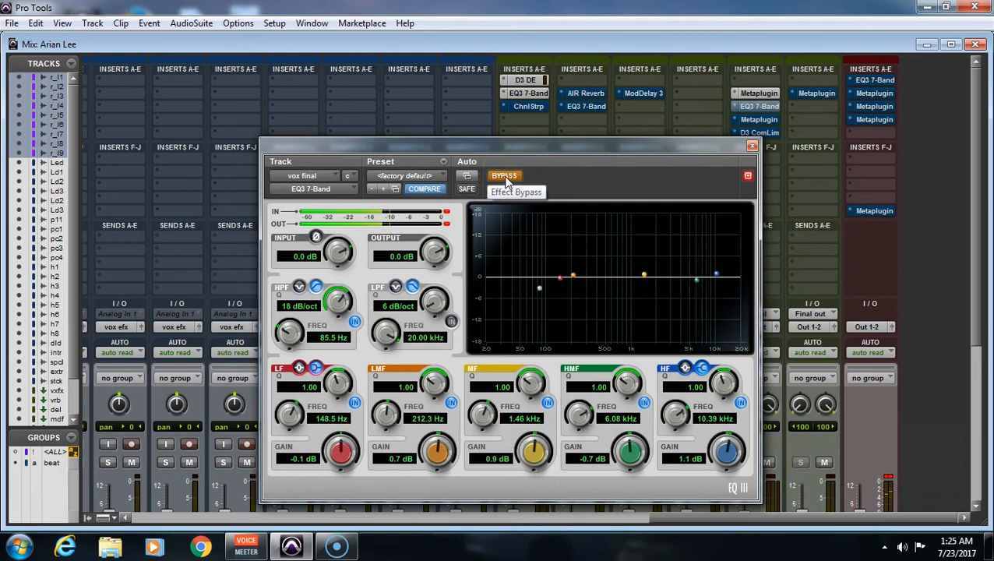
left_click(505, 176)
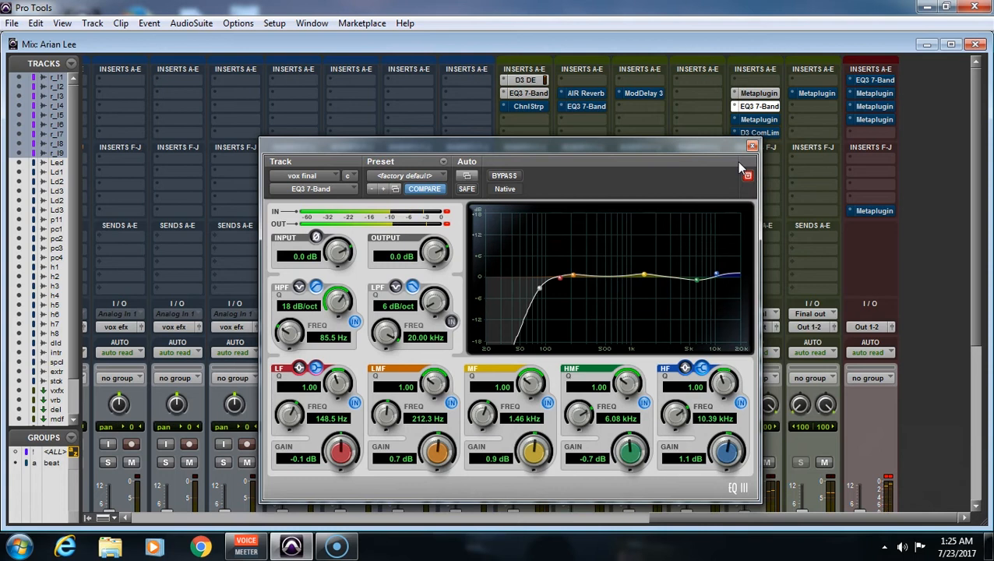
left_click(502, 177)
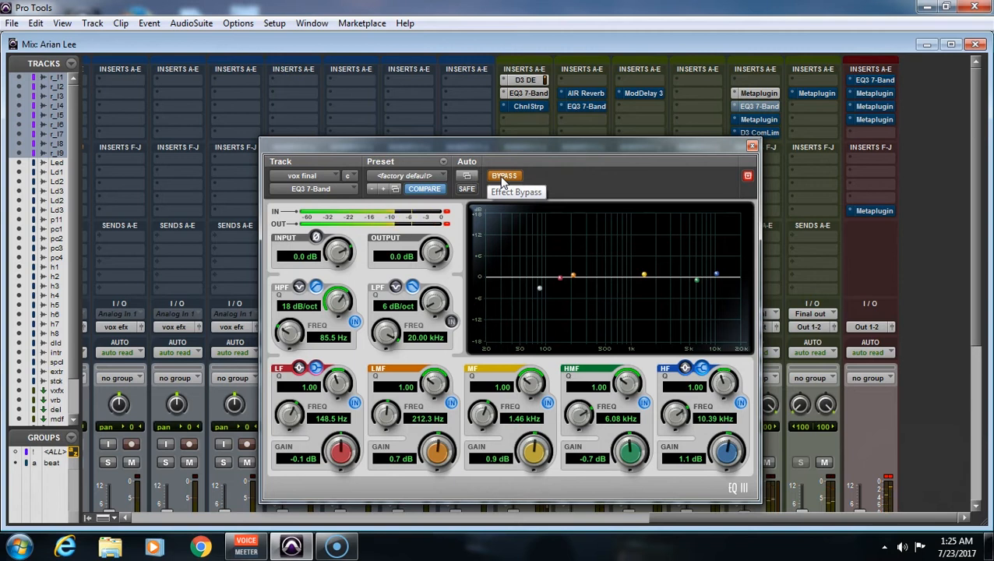
left_click(502, 178)
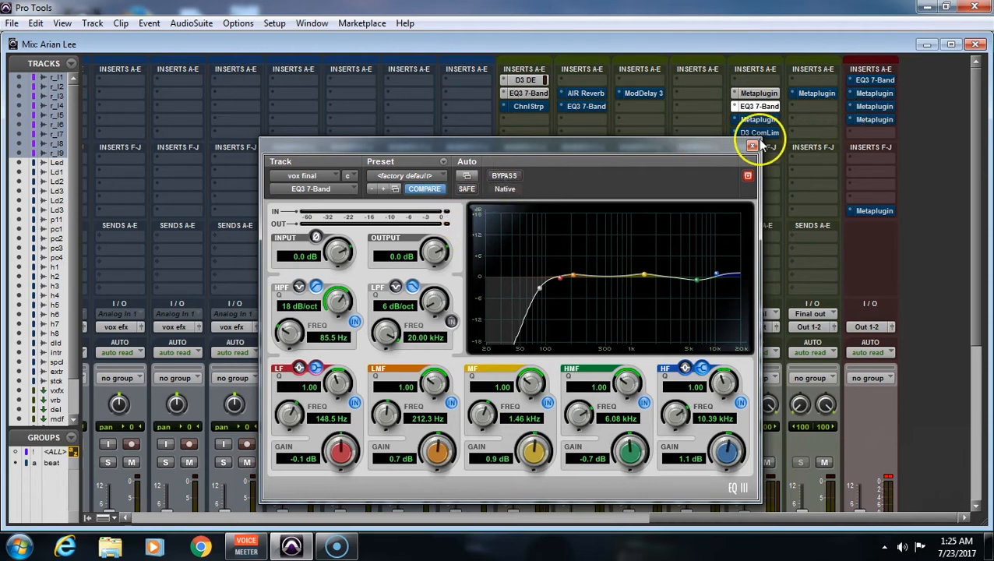
- Open the DeEsser Metaplugin in insert D of the vox final track and compare it active and bypassed, leaving it active
left_click_drag(750, 150, 671, 140)
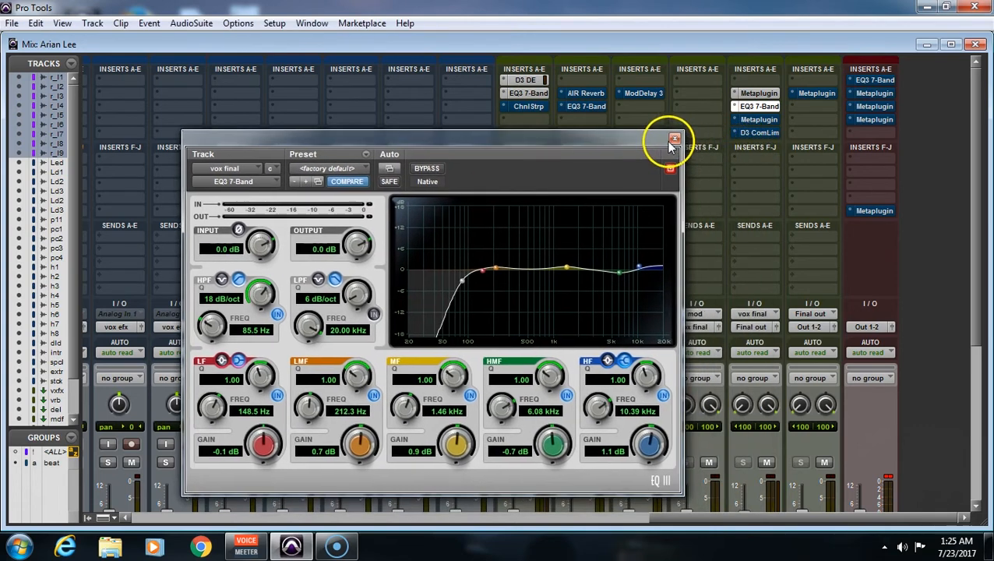
left_click(753, 120)
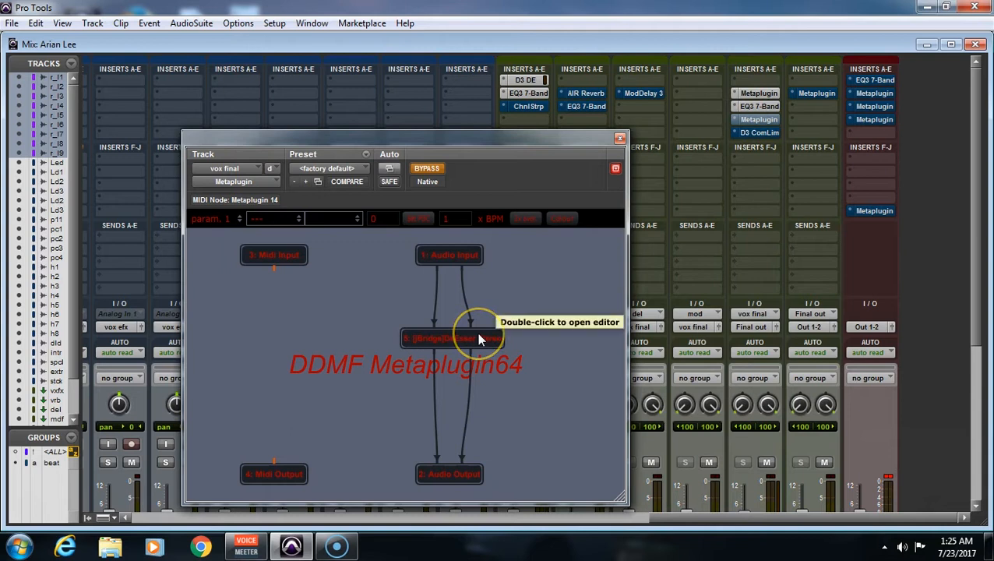
mouse_move(471, 310)
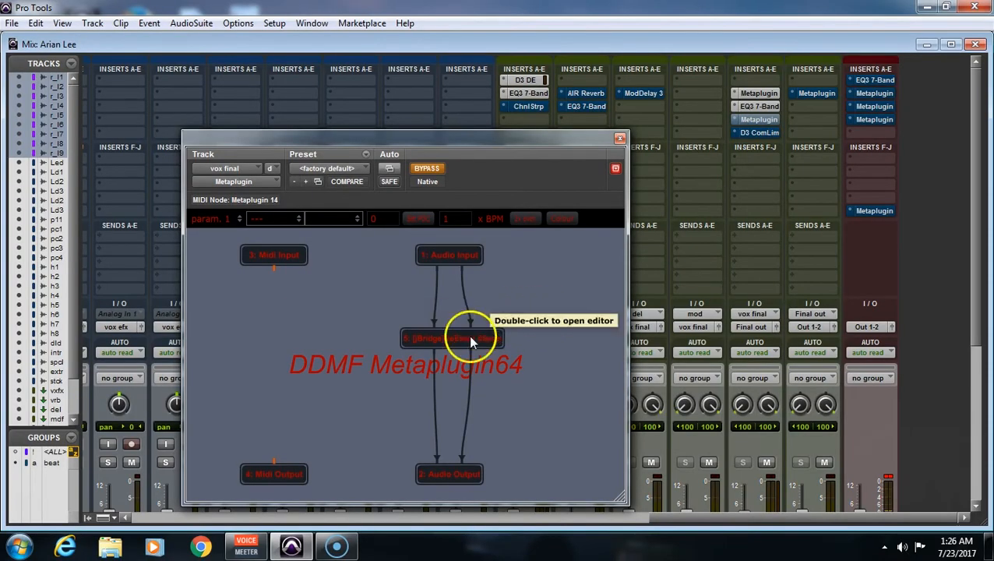
left_click(757, 120)
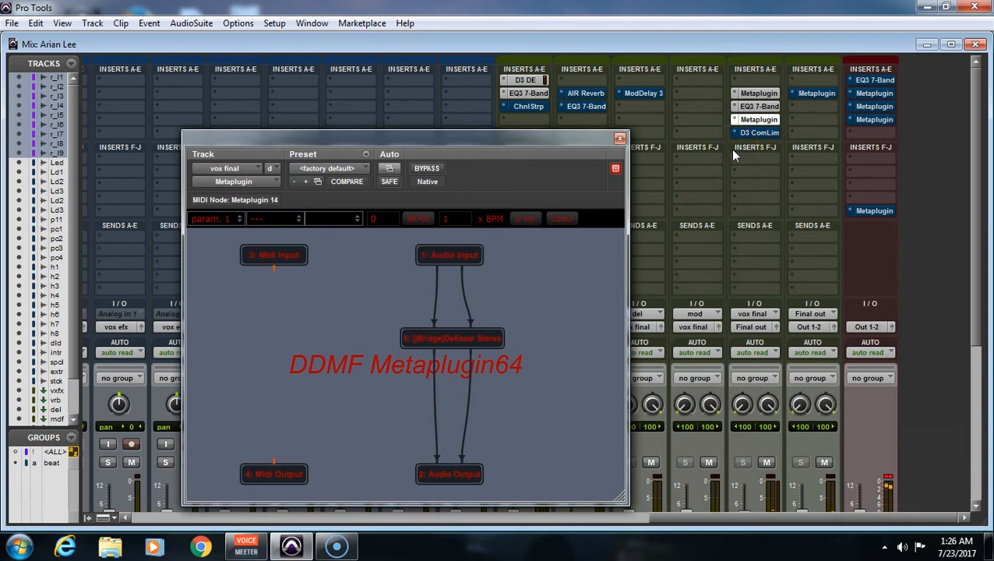
left_click(756, 120, "ctrl")
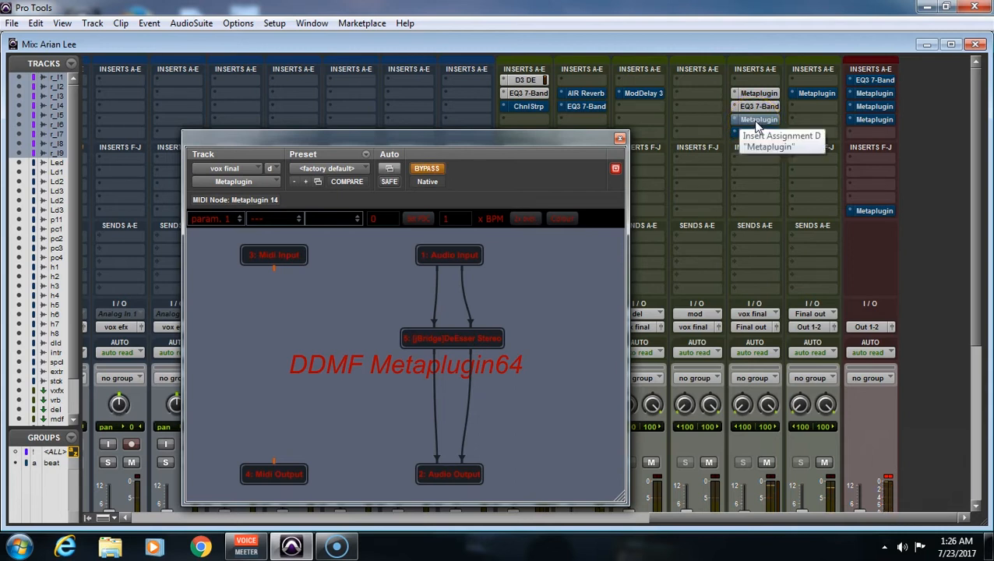
left_click(755, 121, "ctrl")
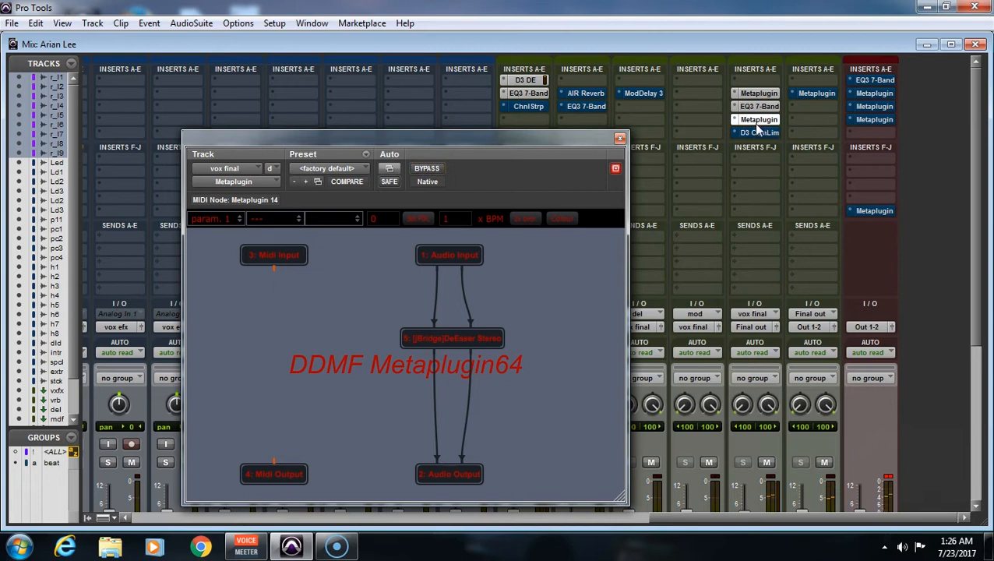
- Open the DeEsser Stereo editor, examine its threshold and frequency settings, and close both plugin windows
double_click(446, 336)
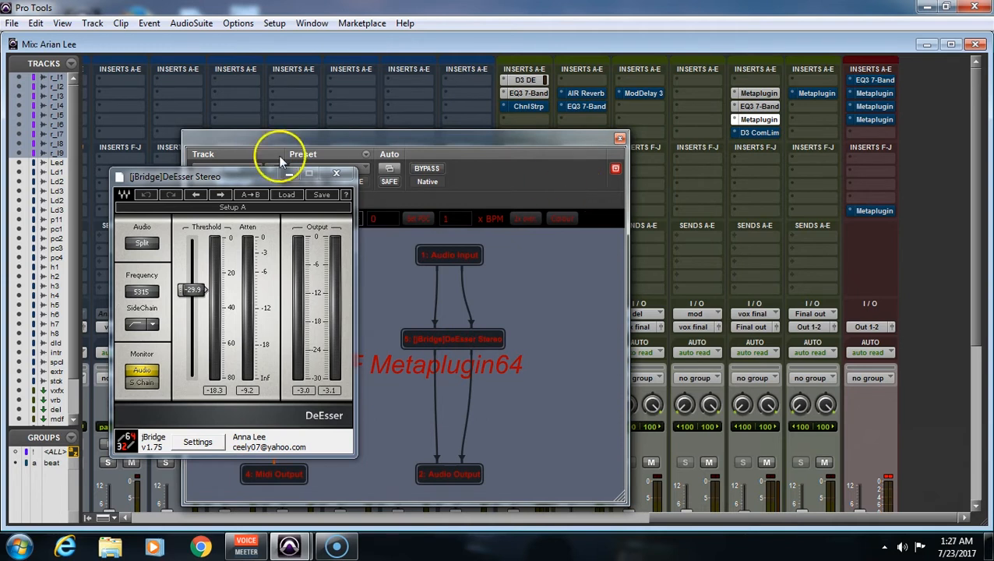
left_click(336, 173)
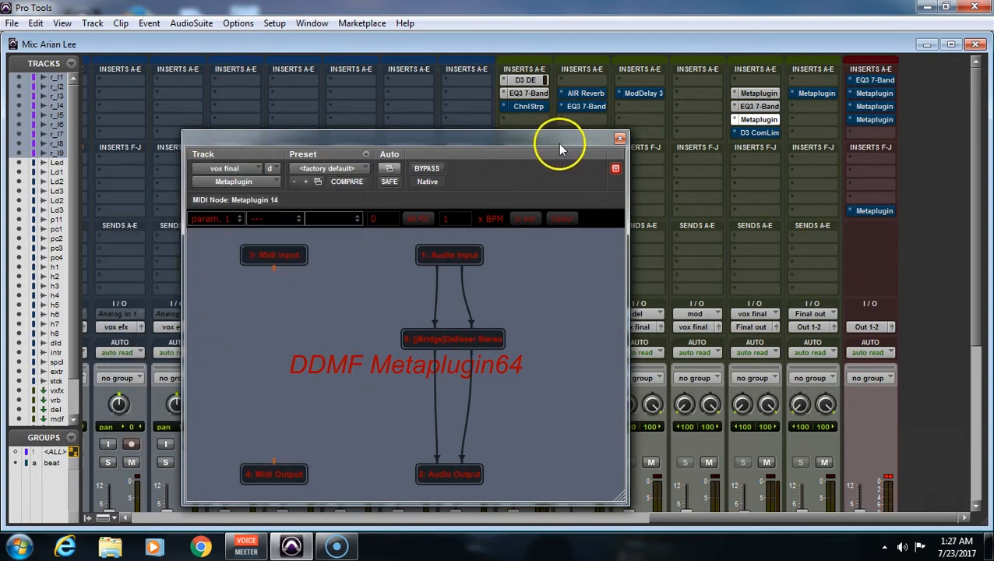
left_click(619, 140)
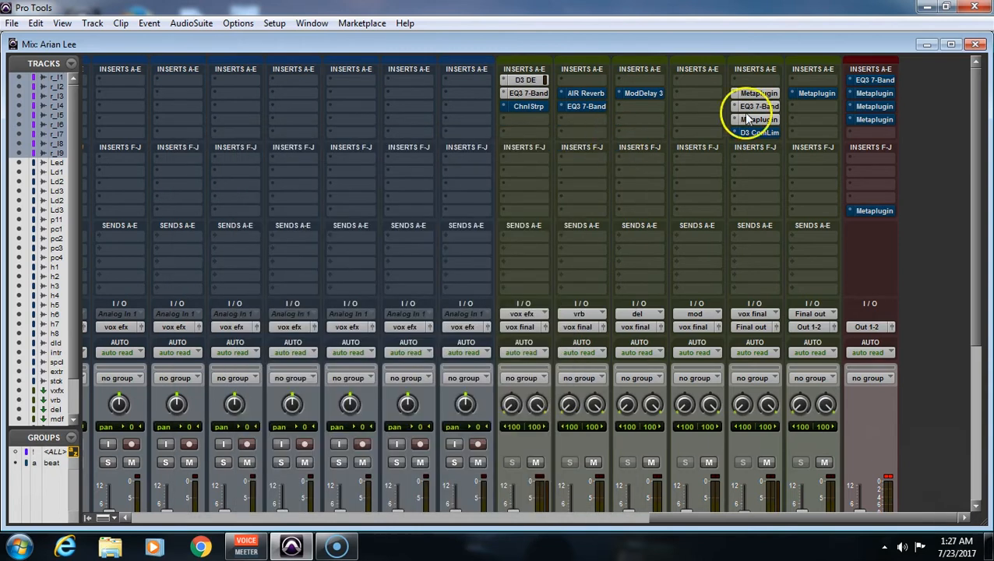
- Examine the S1 Imager Stereo inside the Final out track's Metaplugin, take the insert out of bypass, and close its windows
left_click(816, 94)
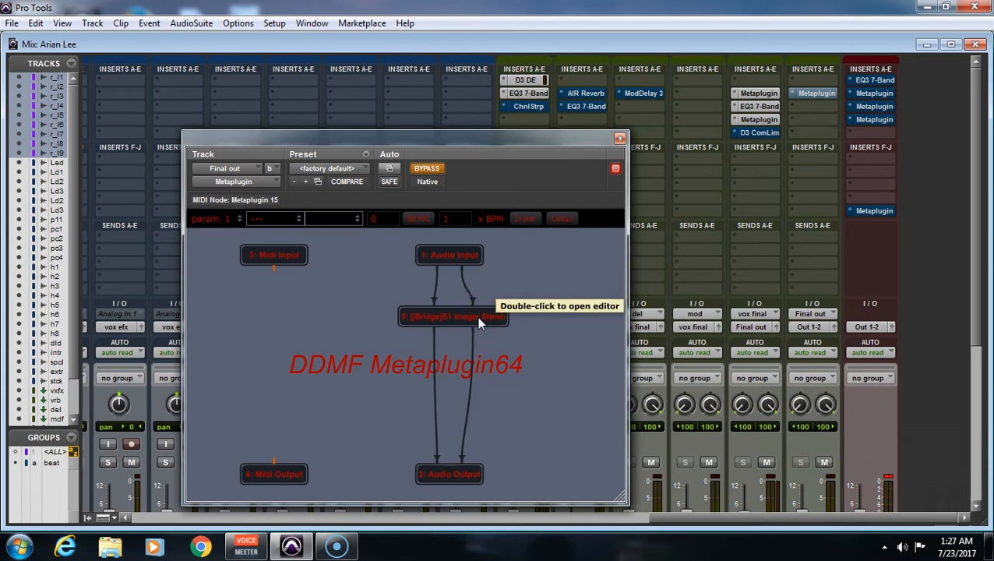
double_click(477, 317)
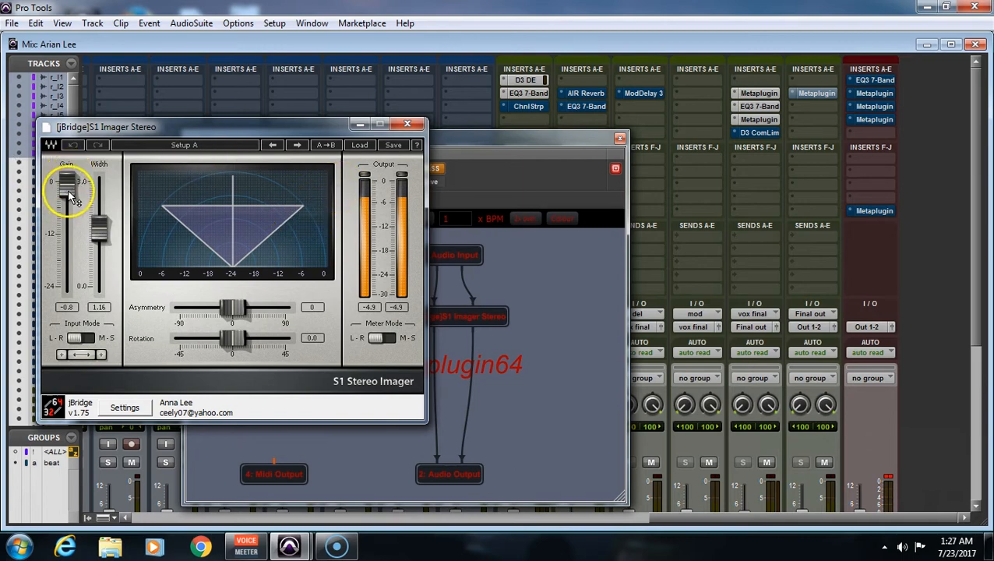
left_click(407, 126)
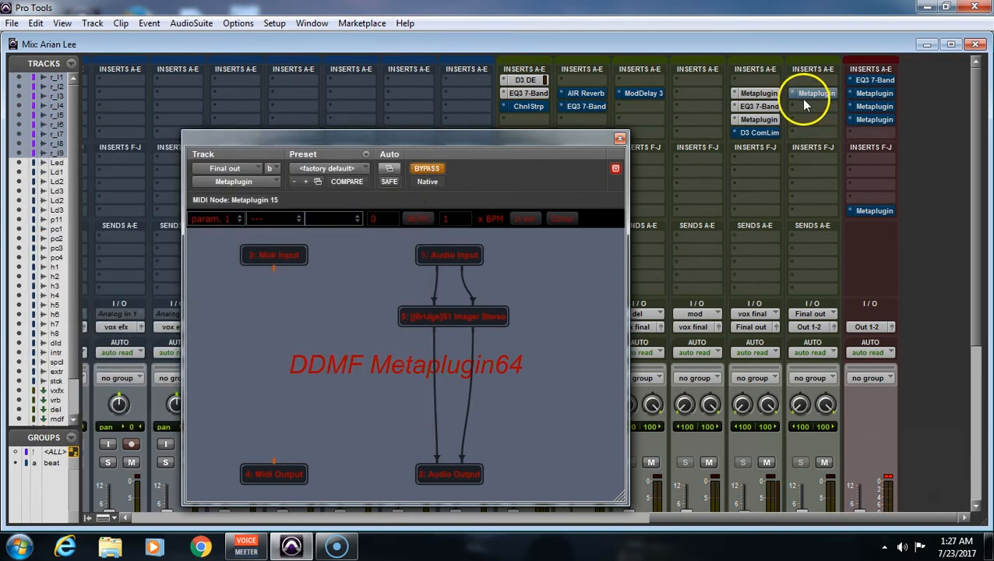
left_click(816, 94, "ctrl")
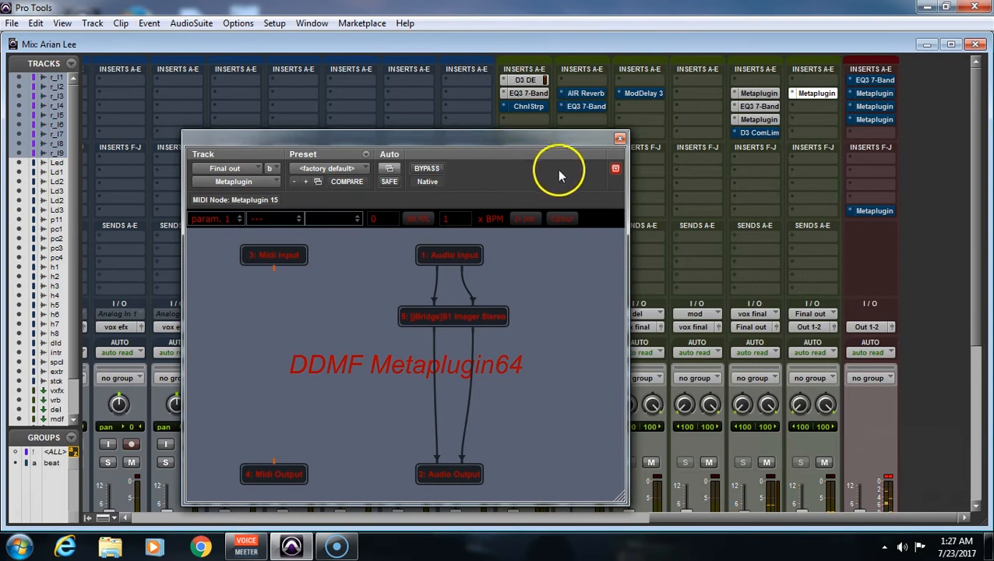
left_click(619, 138)
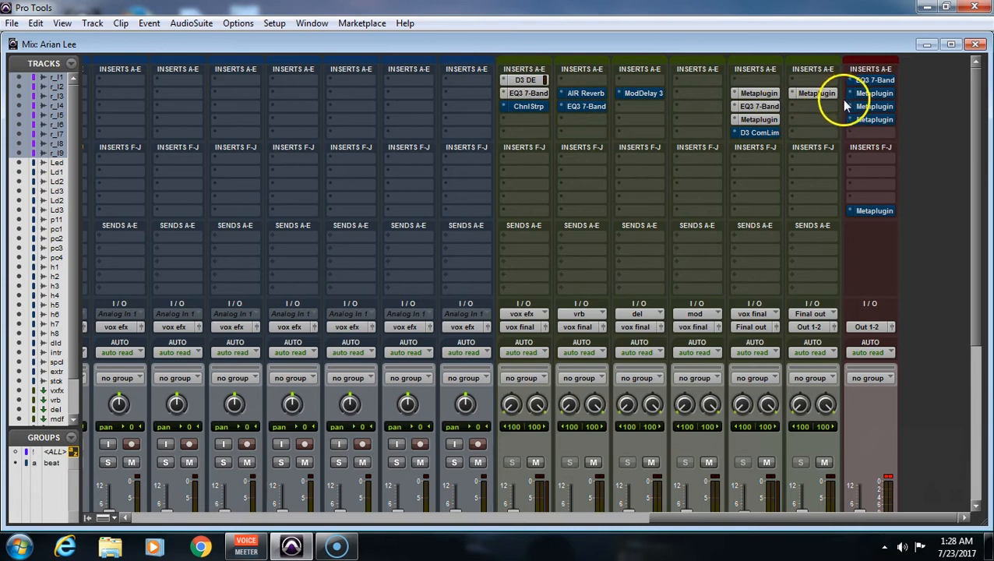
- Open the AIR Reverb on the vrb track and compare the vocals with it active and bypassed, leaving it active
left_click(586, 94)
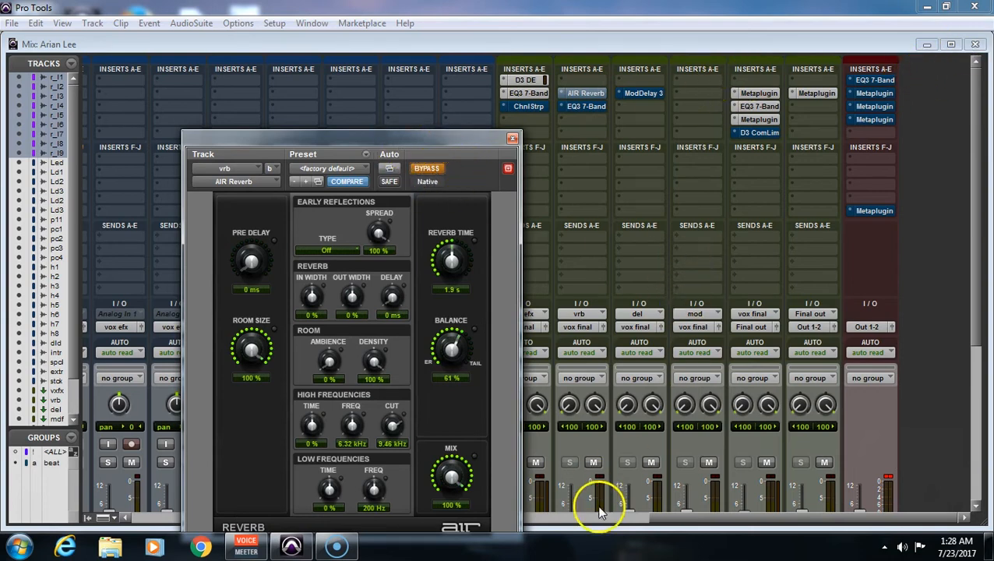
left_click_drag(659, 519, 354, 468)
left_click_drag(335, 133, 597, 84)
left_click_drag(981, 95, 954, 159)
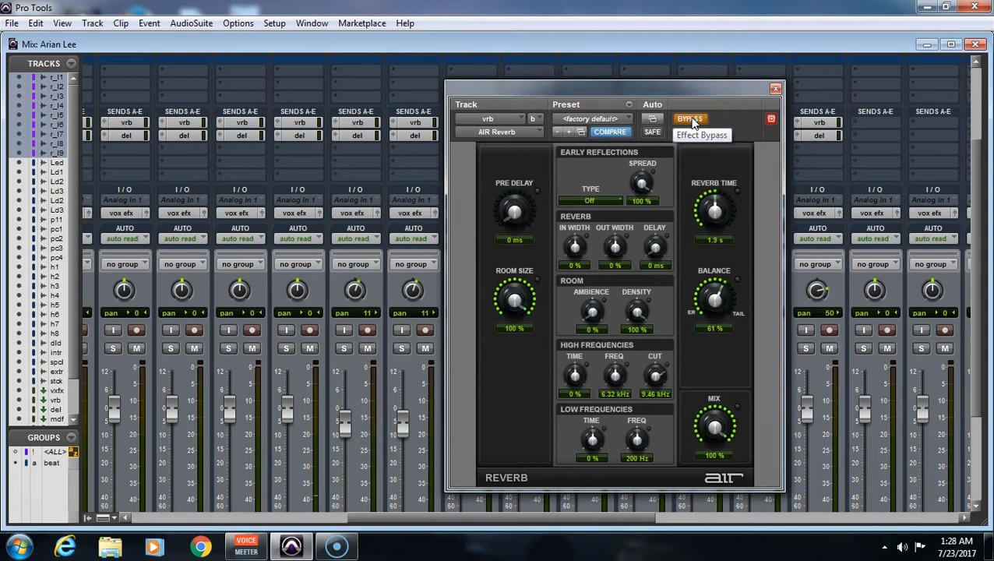
left_click(691, 120)
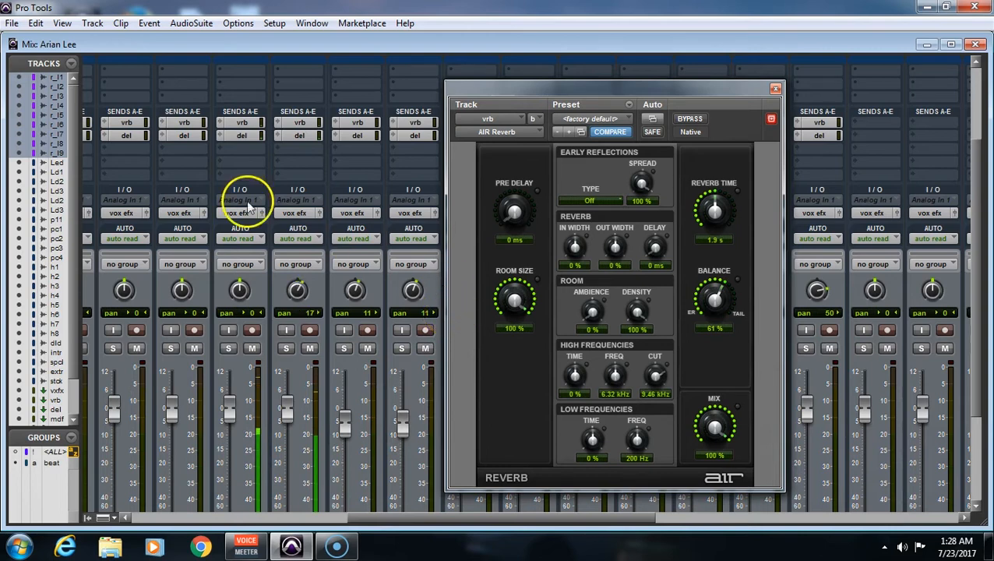
left_click(690, 119)
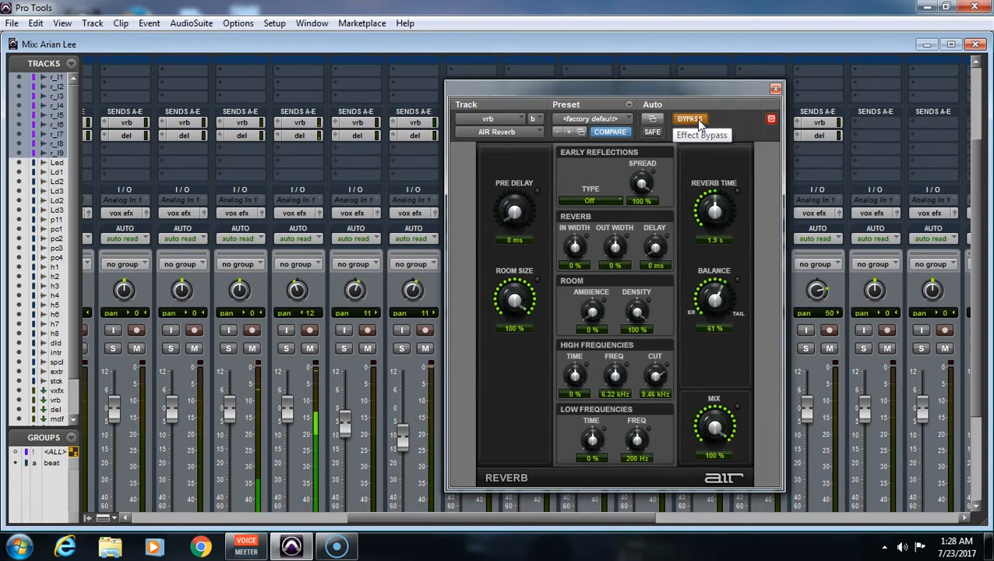
left_click(698, 122)
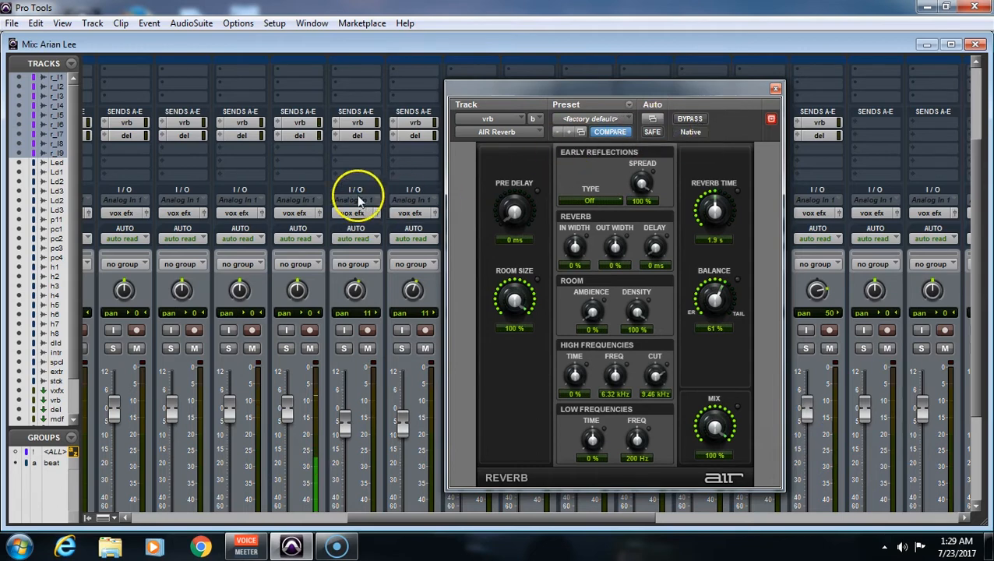
- Check the Lead 3 track's vrb send level, and close the send and AIR Reverb windows
left_click(312, 121)
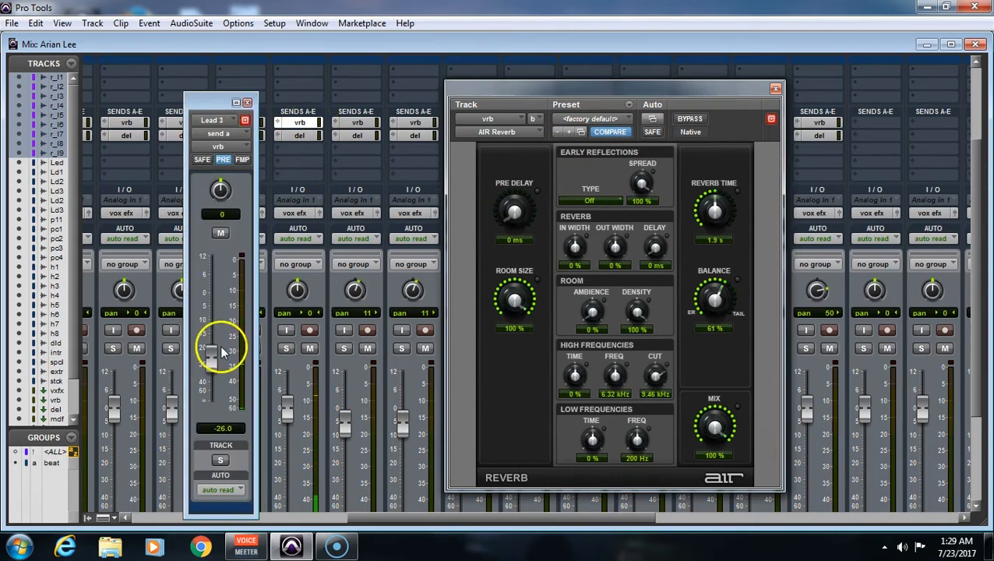
left_click(243, 100)
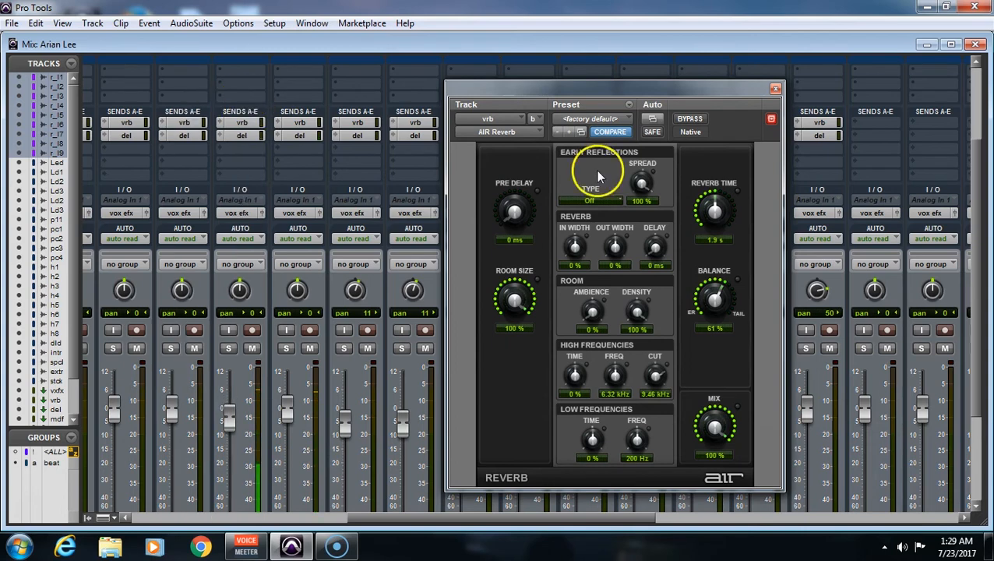
scroll(978, 177, "up", 1)
left_click_drag(976, 173, 968, 85)
left_click_drag(579, 520, 778, 520)
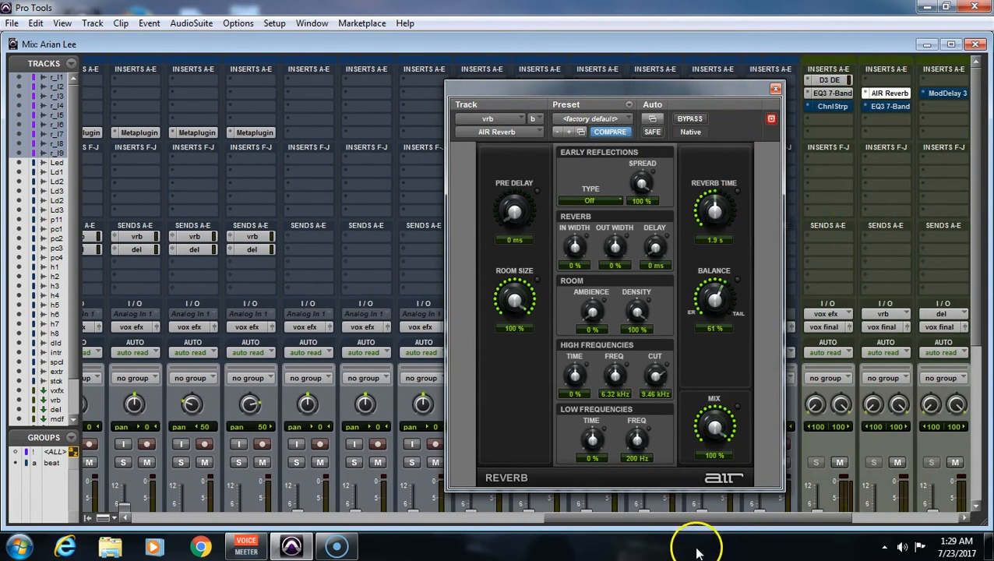
left_click_drag(694, 515, 757, 514)
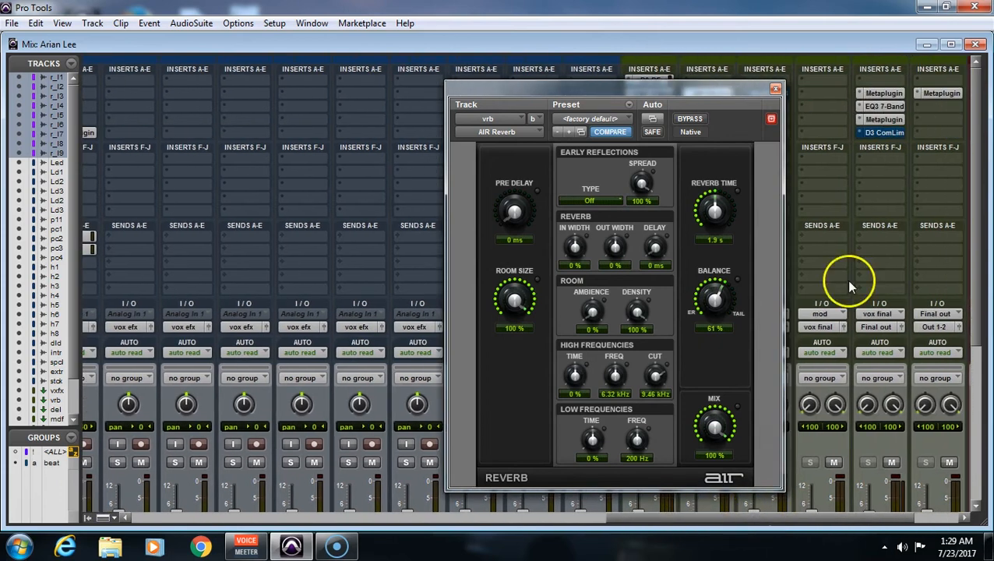
left_click(776, 90)
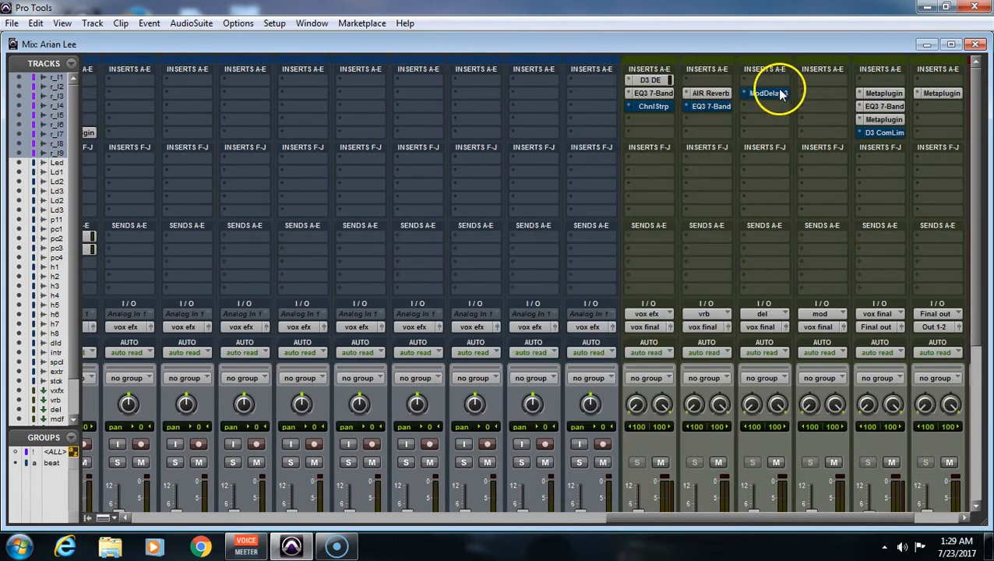
- Open the vrb track's EQ3 7-Band, take it out of bypass, and close its window
left_click(709, 108)
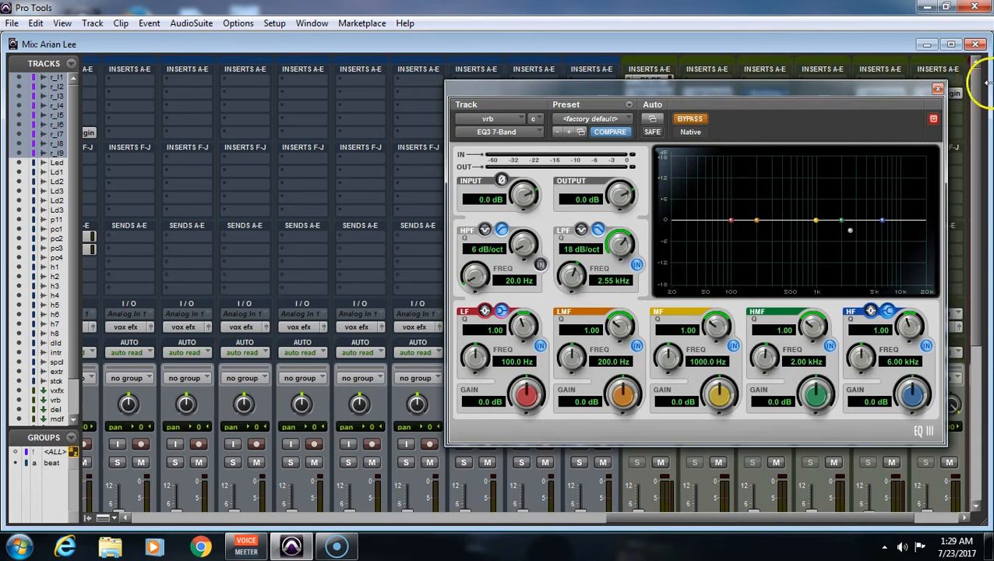
left_click_drag(897, 92, 574, 141)
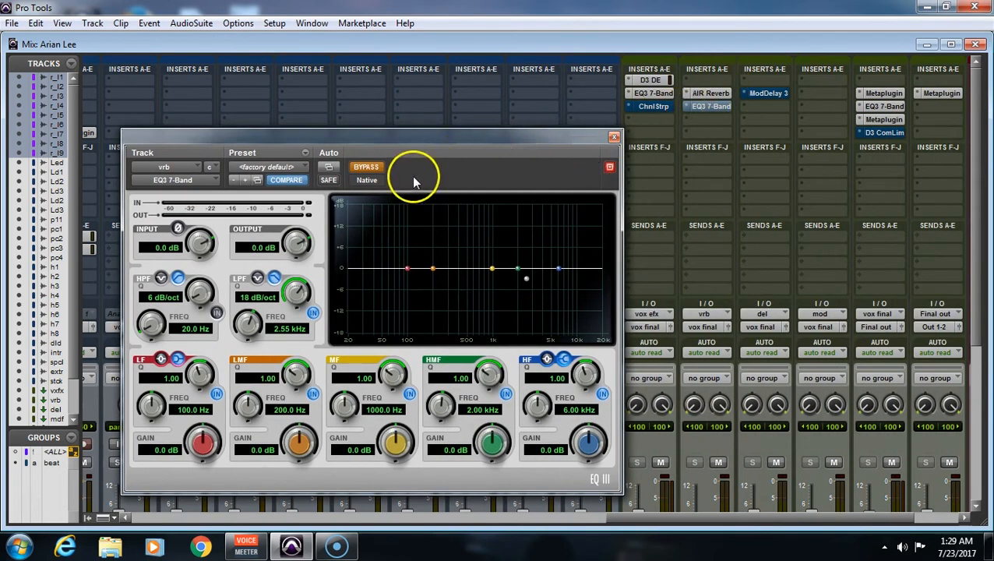
left_click(374, 170)
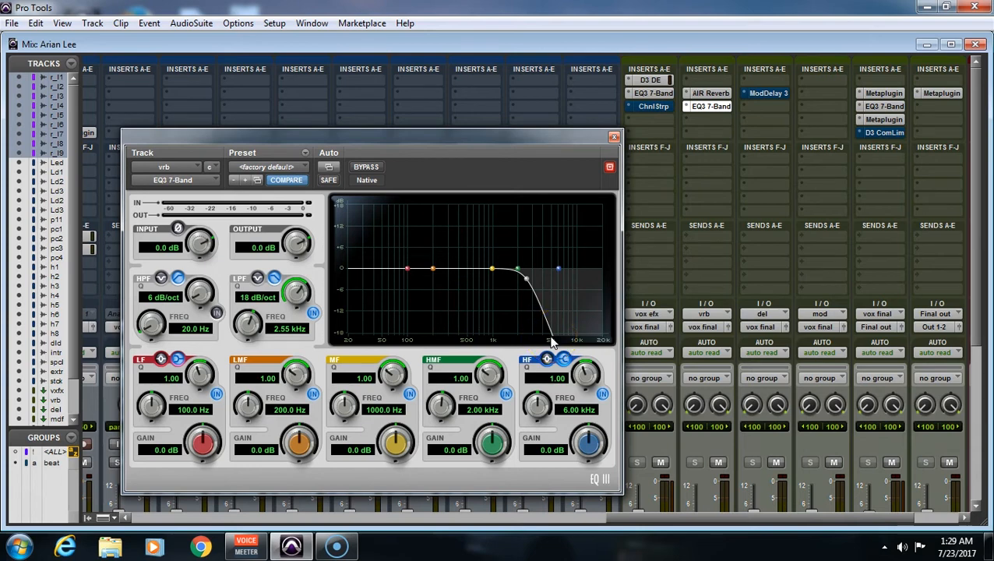
left_click(613, 138)
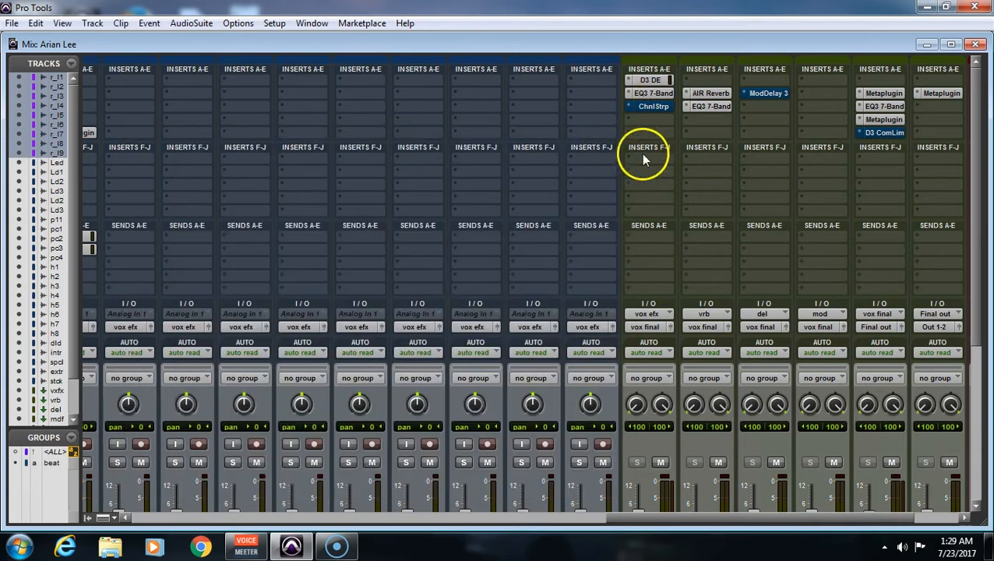
- Open the Mod Delay III on the del track and take it out of bypass
left_click_drag(623, 521, 633, 492)
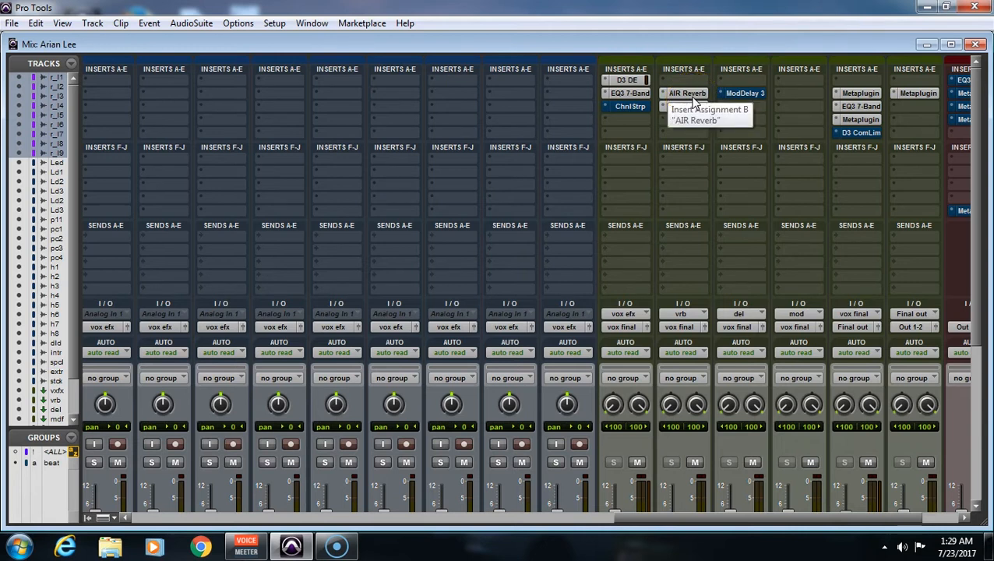
left_click(744, 94)
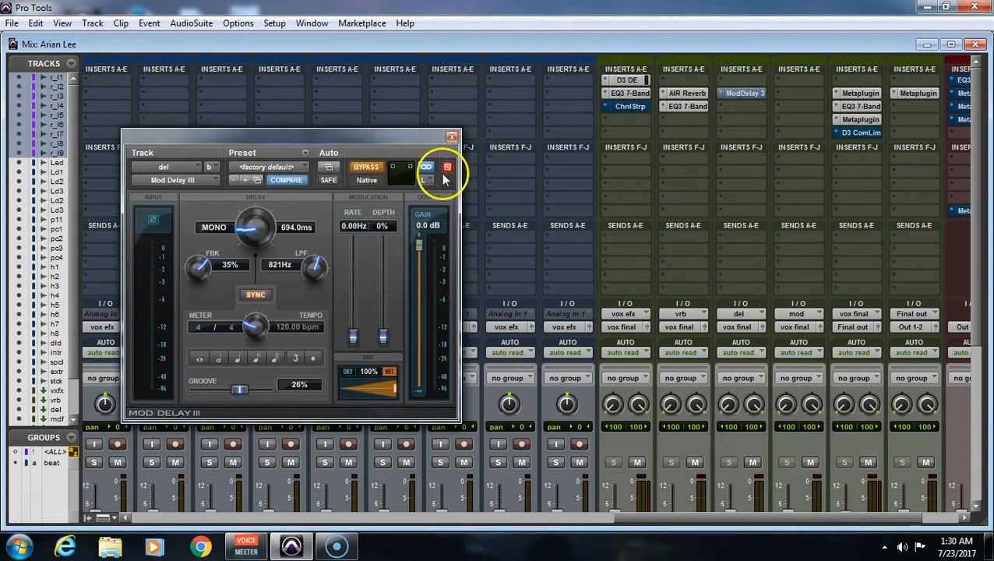
left_click(367, 168)
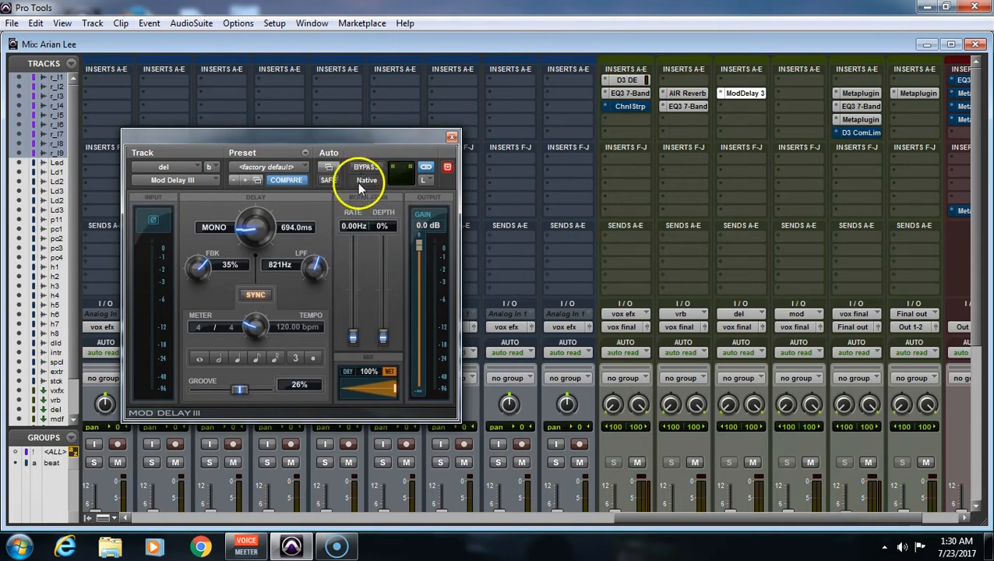
left_click_drag(634, 514, 637, 515)
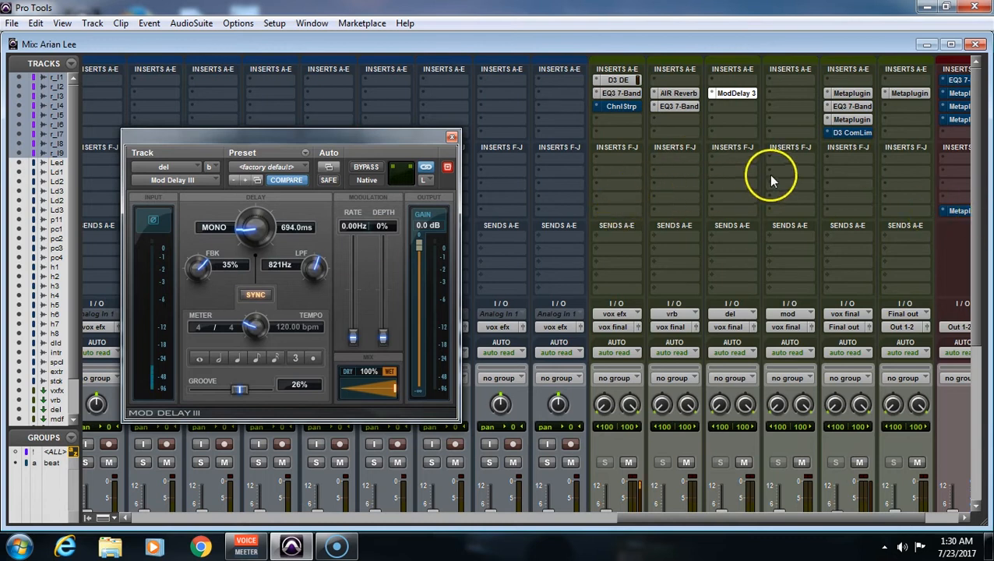
- Stop playback, look over the lead vocal tracks in the Edit window, and return to the Mix window
left_click(975, 45)
key("space")
left_click_drag(406, 133, 840, 118)
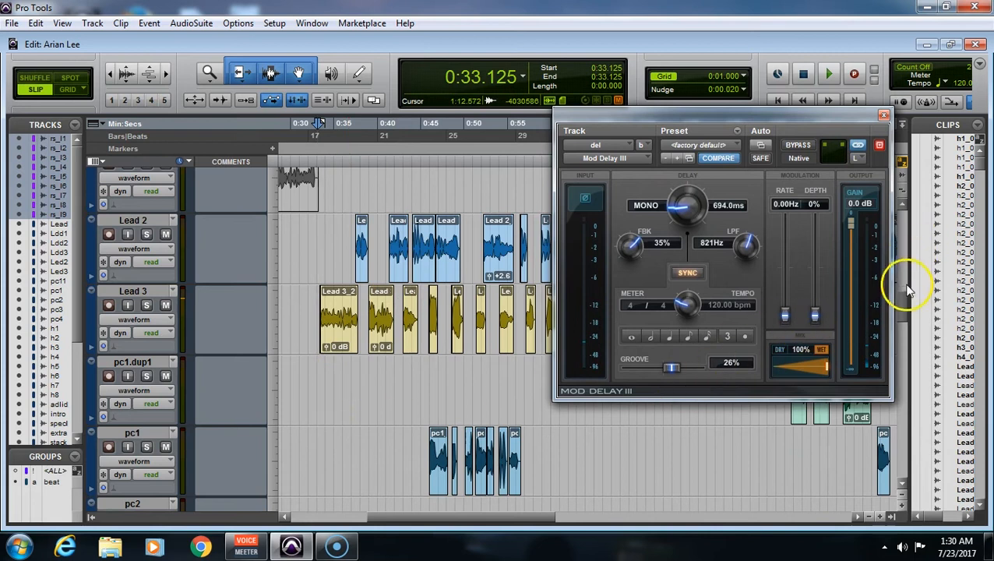
scroll(898, 300, "down", 3)
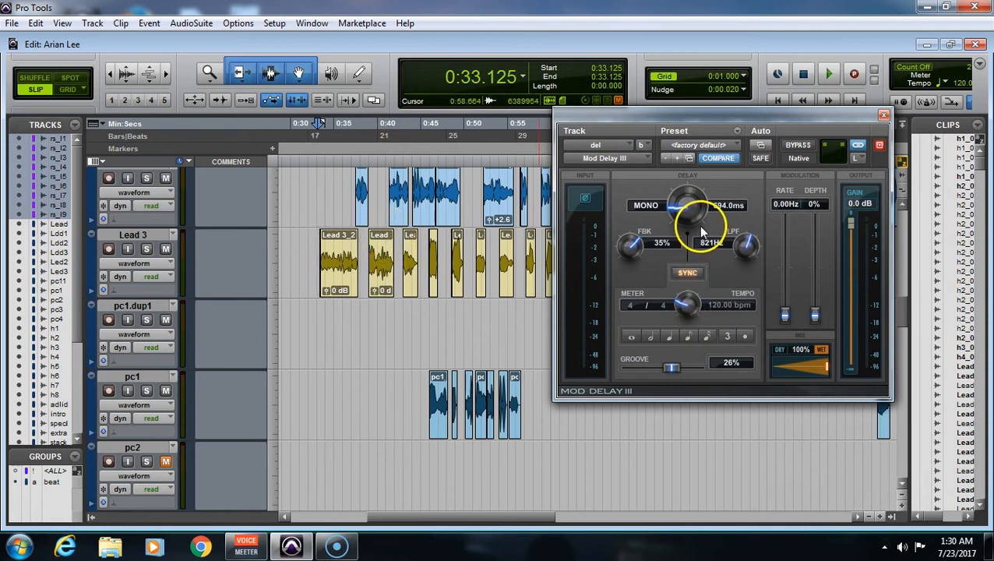
left_click(297, 100)
left_click(312, 24)
left_click(333, 98)
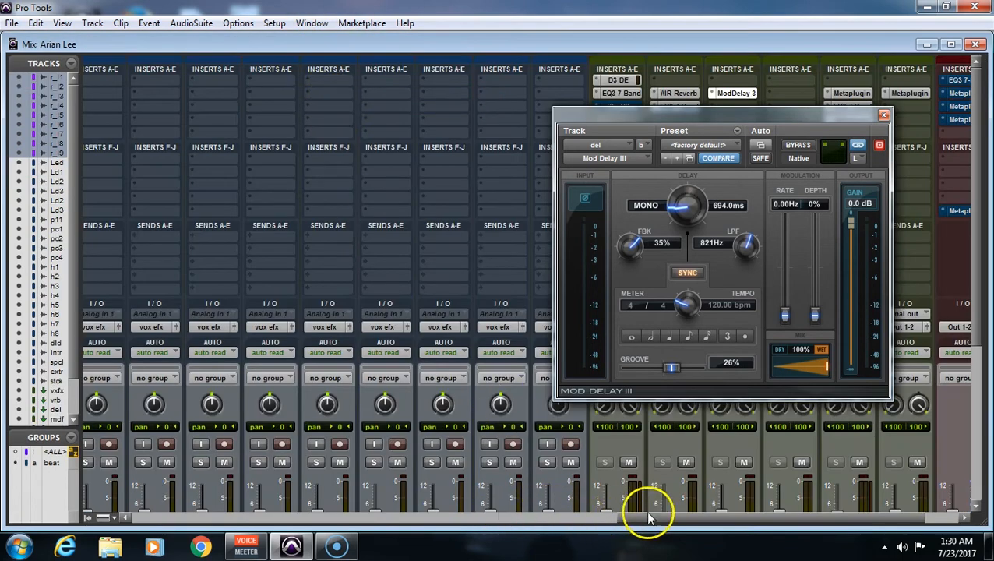
- Open the Master 1 track's EQ3 7-Band, take it out of bypass, and examine its low and high frequency boosts
left_click_drag(795, 114, 541, 132)
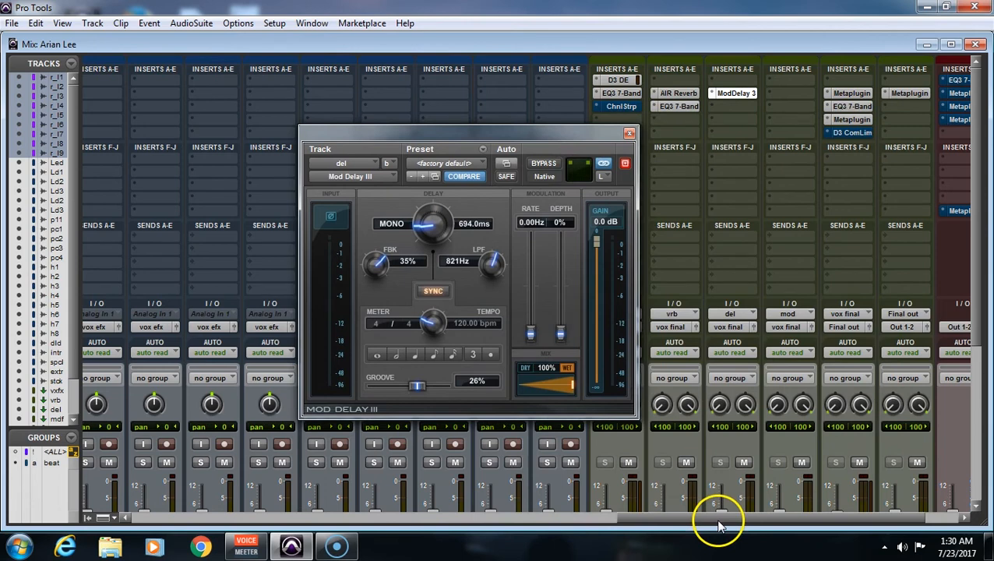
left_click_drag(719, 518, 753, 518)
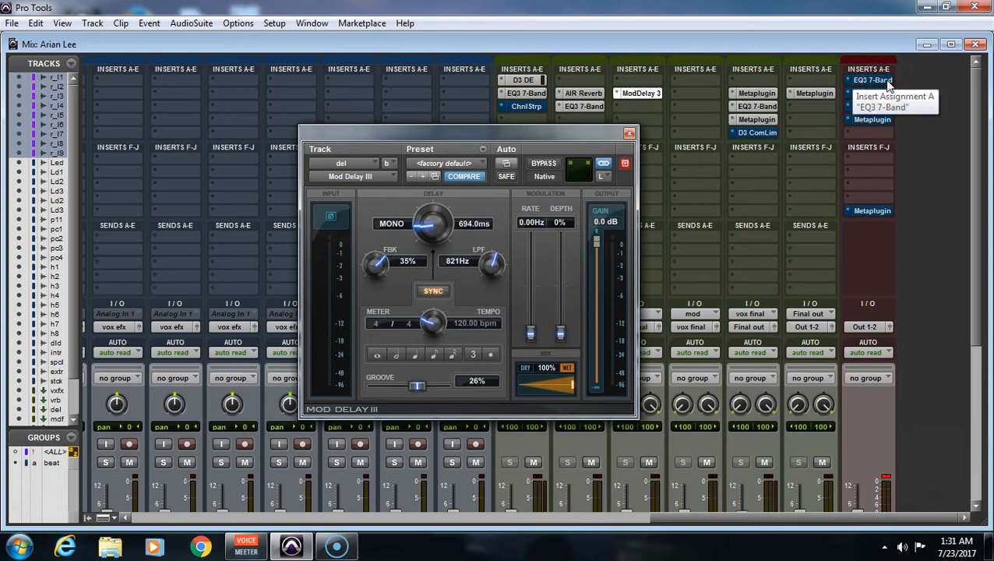
left_click(873, 80)
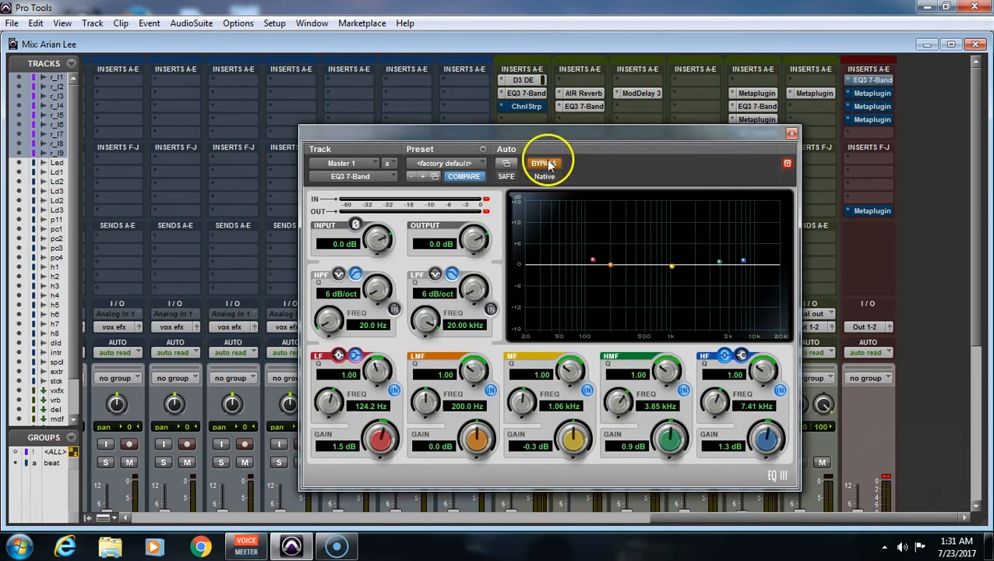
left_click(545, 163)
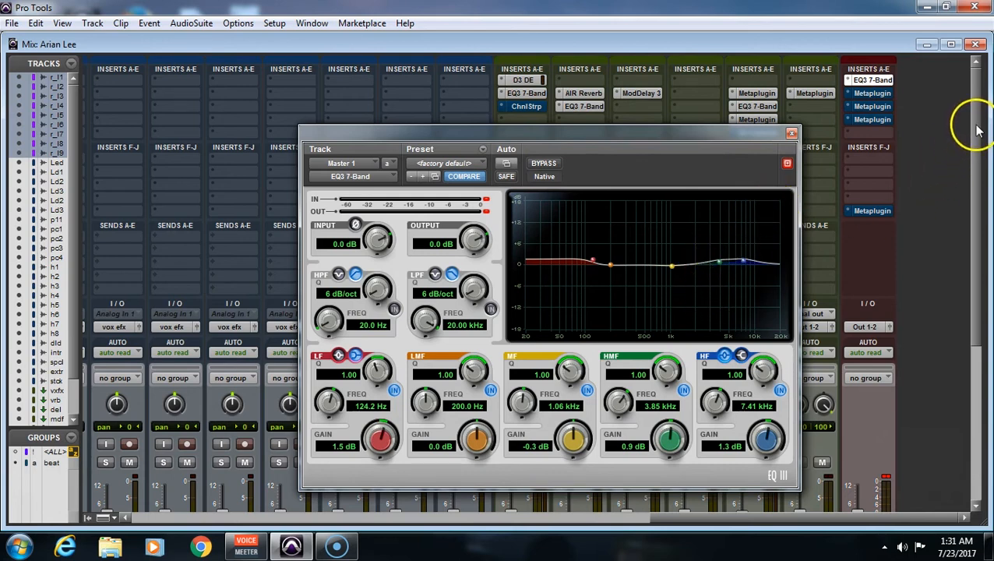
left_click_drag(977, 131, 965, 330)
left_click_drag(722, 521, 988, 366)
left_click(977, 154)
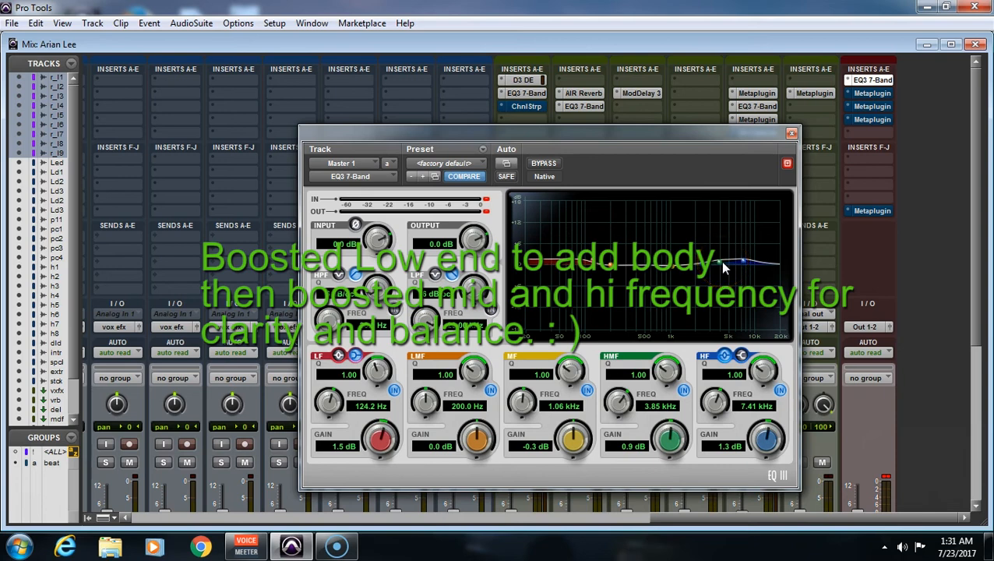
left_click(744, 262)
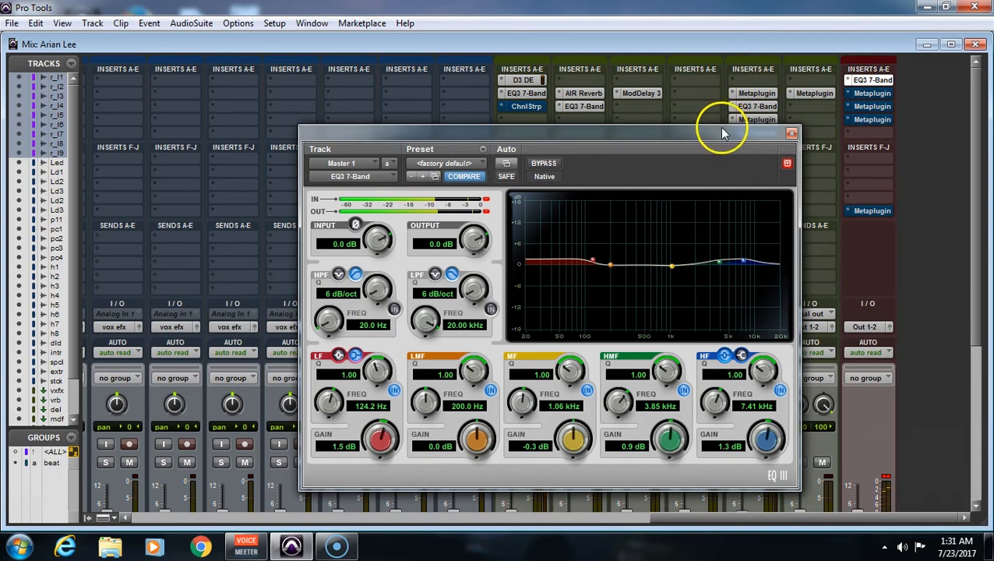
- Open the SSLComp Stereo inside Master 1's insert B Metaplugin and compare the insert active and bypassed, leaving it active
left_click(869, 94)
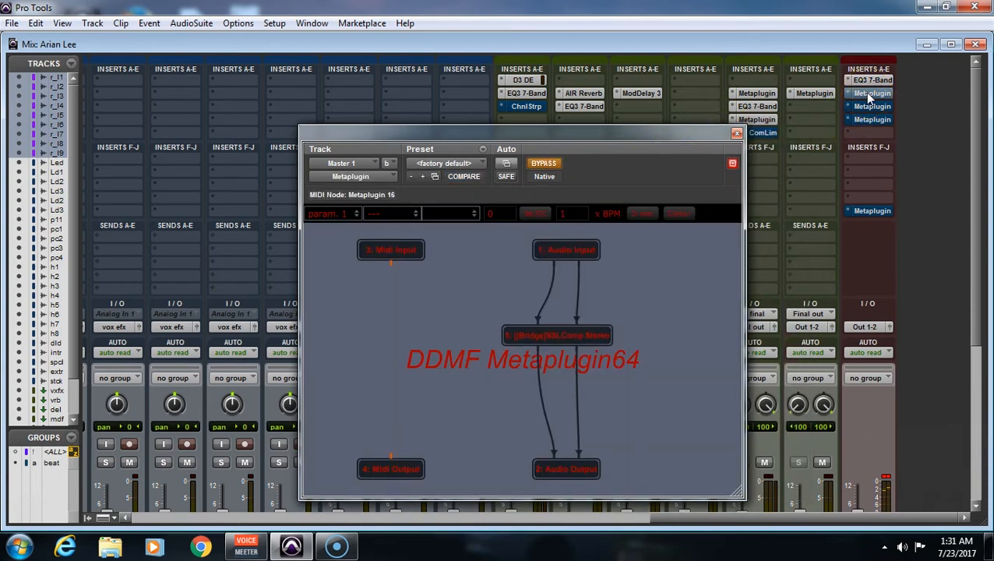
double_click(590, 336)
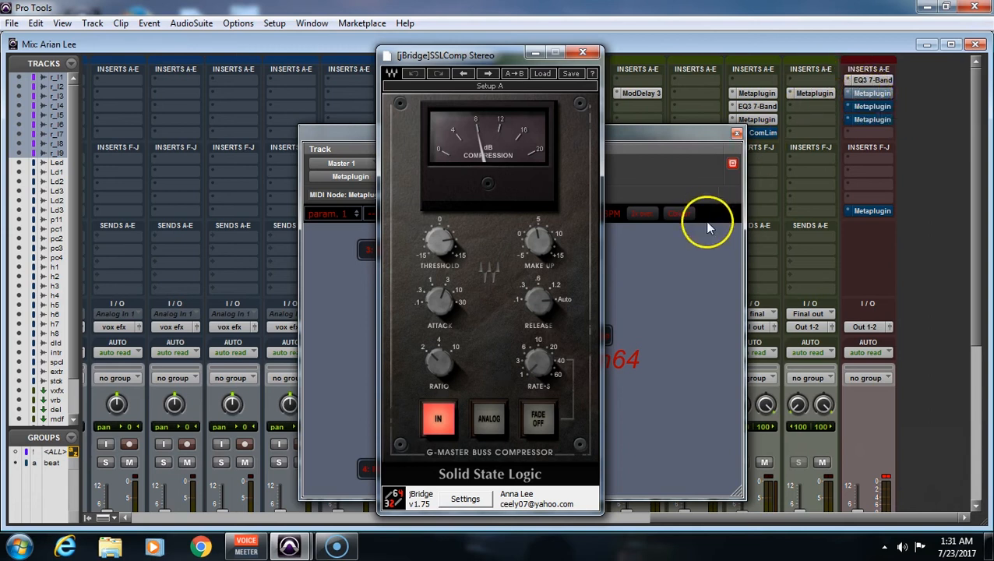
left_click(876, 94, "ctrl")
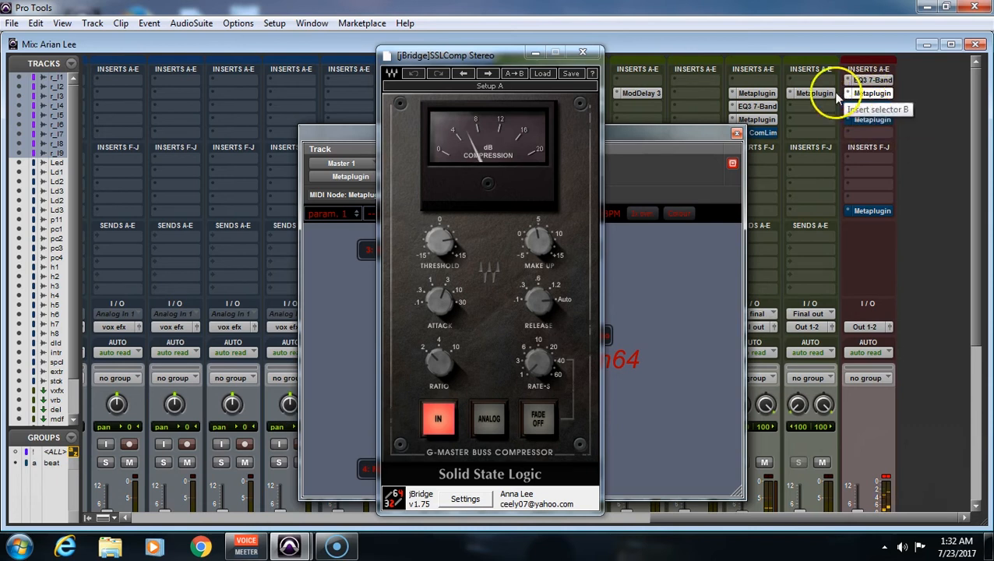
left_click(872, 94, "ctrl")
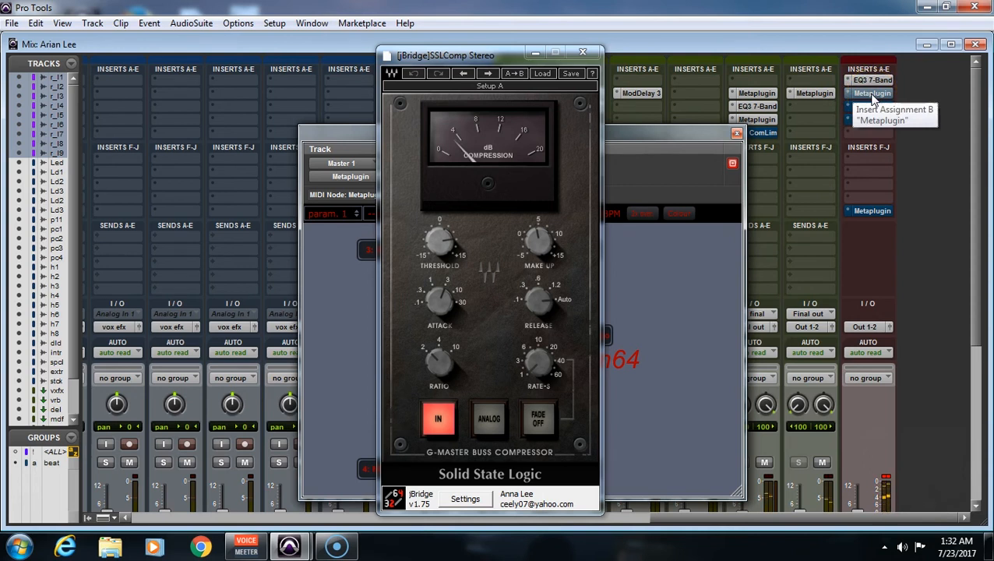
left_click(872, 95, "ctrl")
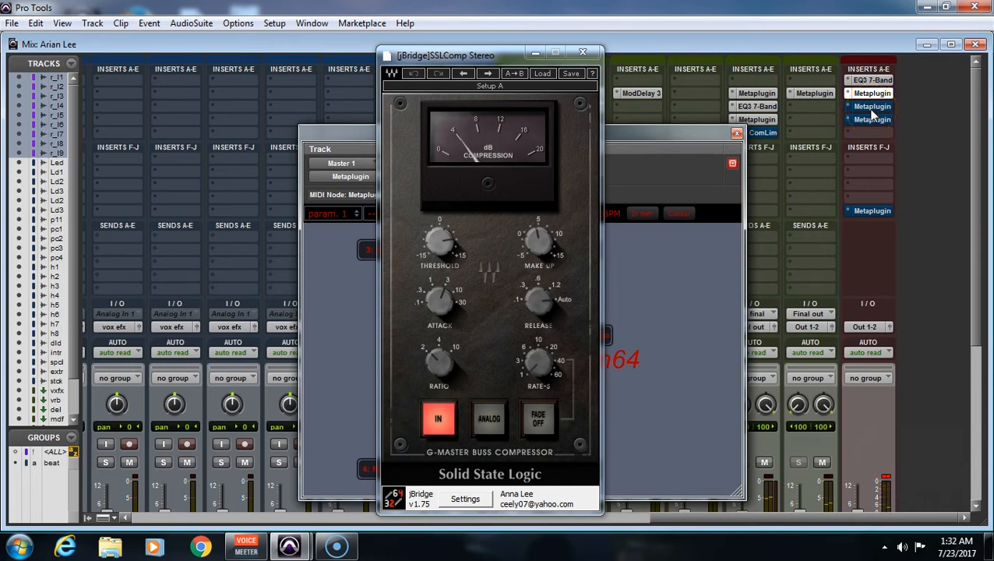
- Open the S1 Imager Stereo inside Master 1's insert C Metaplugin and take the insert out of bypass
left_click(872, 109)
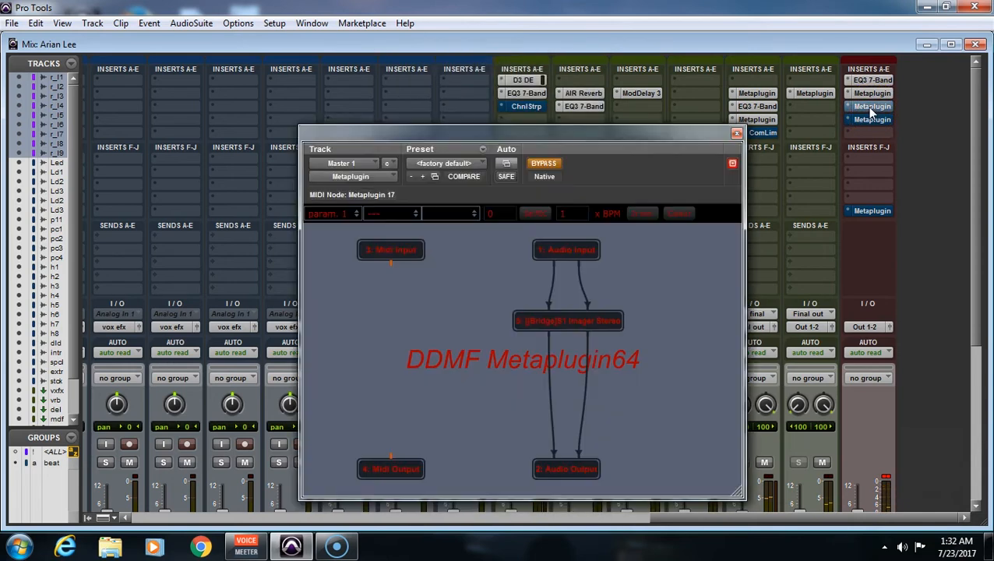
double_click(564, 321)
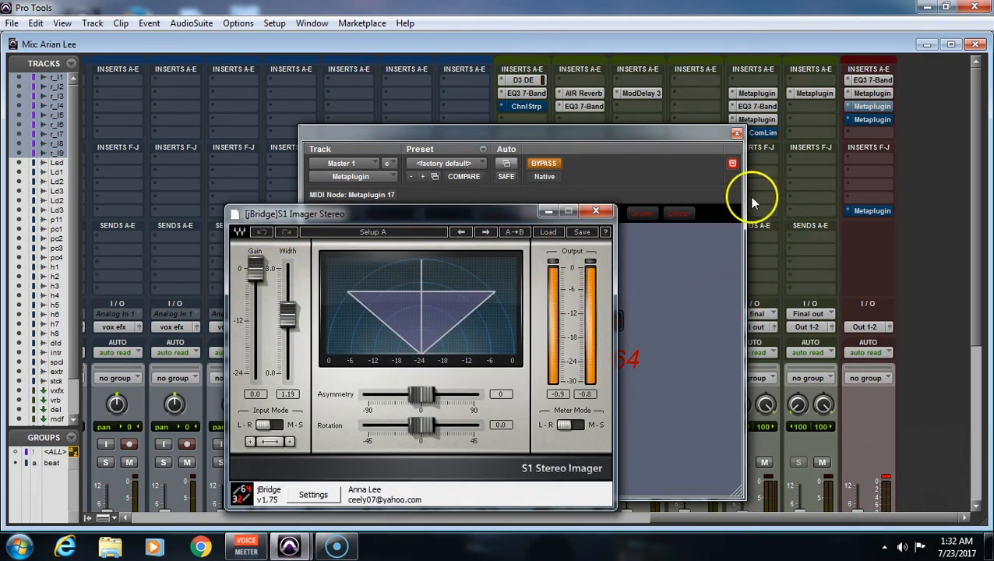
left_click(545, 165)
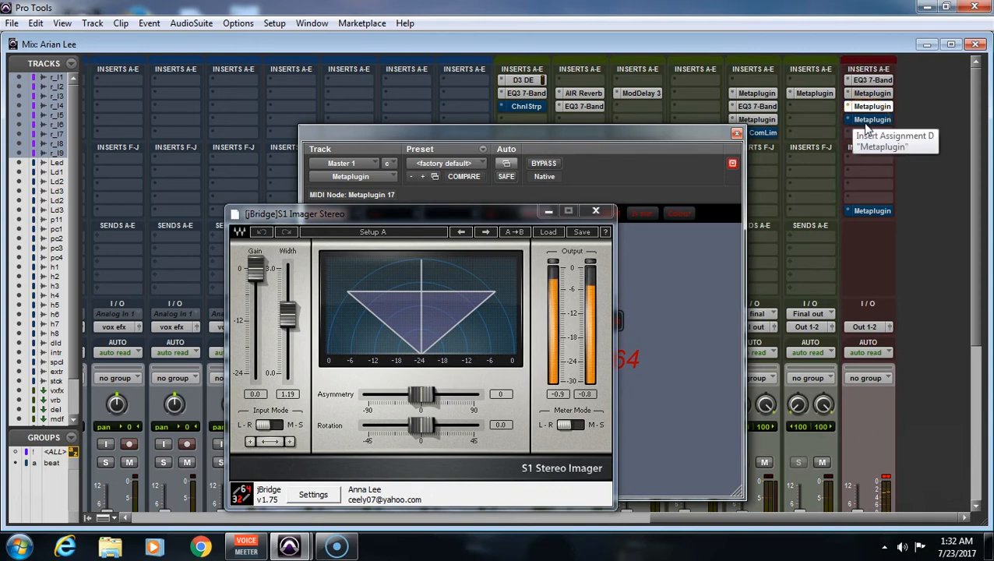
- Open the TrueVerb Stereo inside Master 1's insert D Metaplugin and take the insert out of bypass
left_click(602, 209)
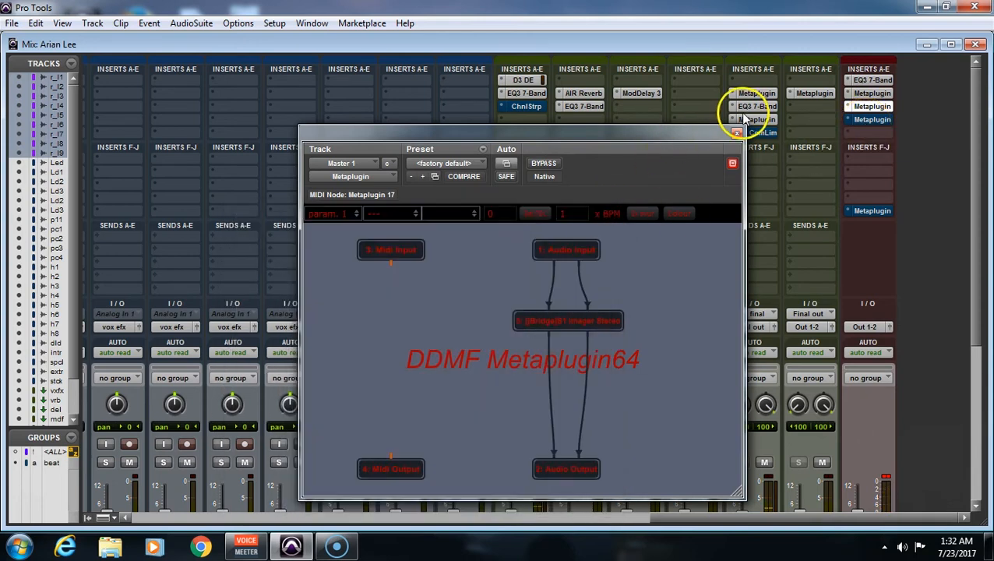
left_click(735, 132)
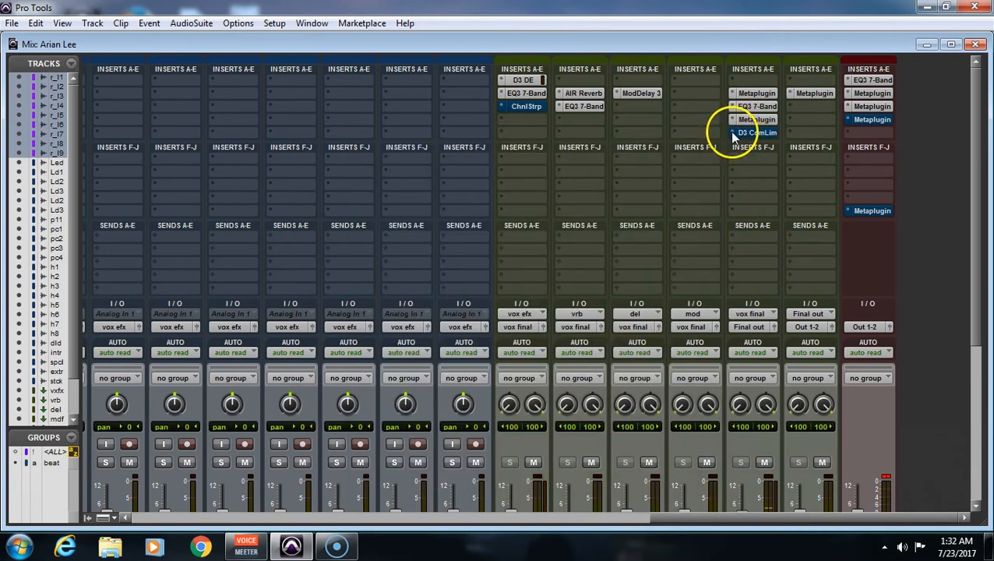
left_click(860, 120)
double_click(546, 327)
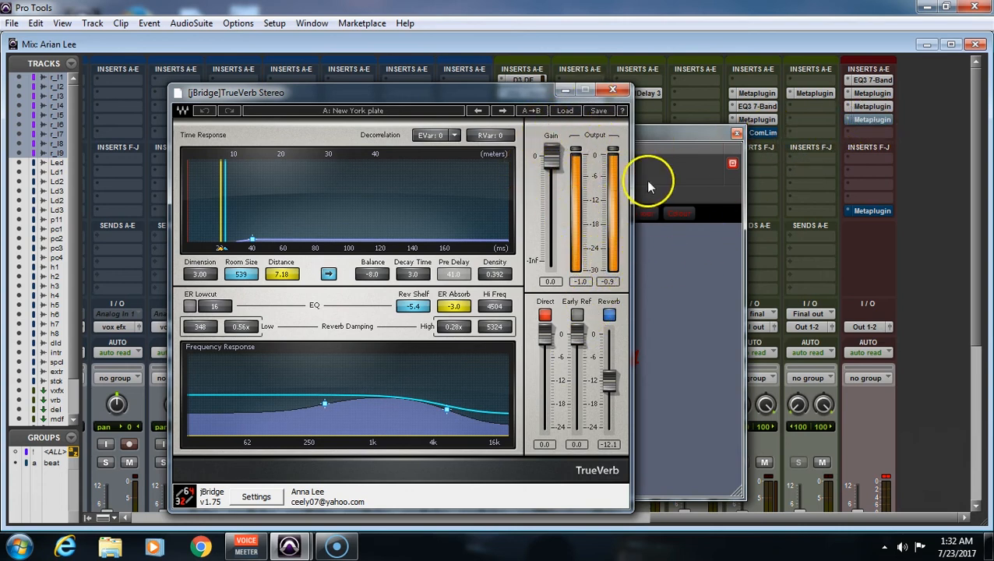
left_click(872, 120)
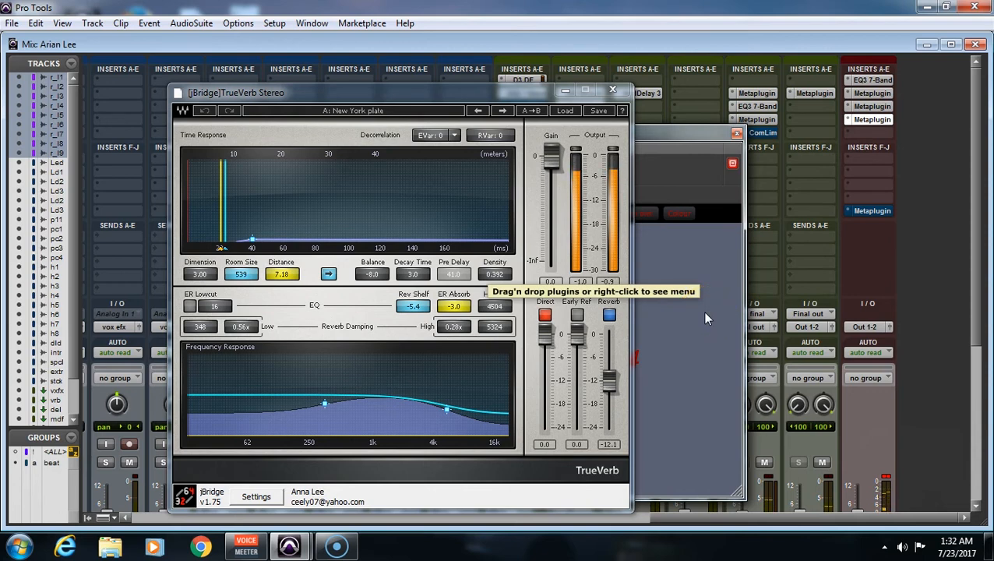
left_click(726, 284)
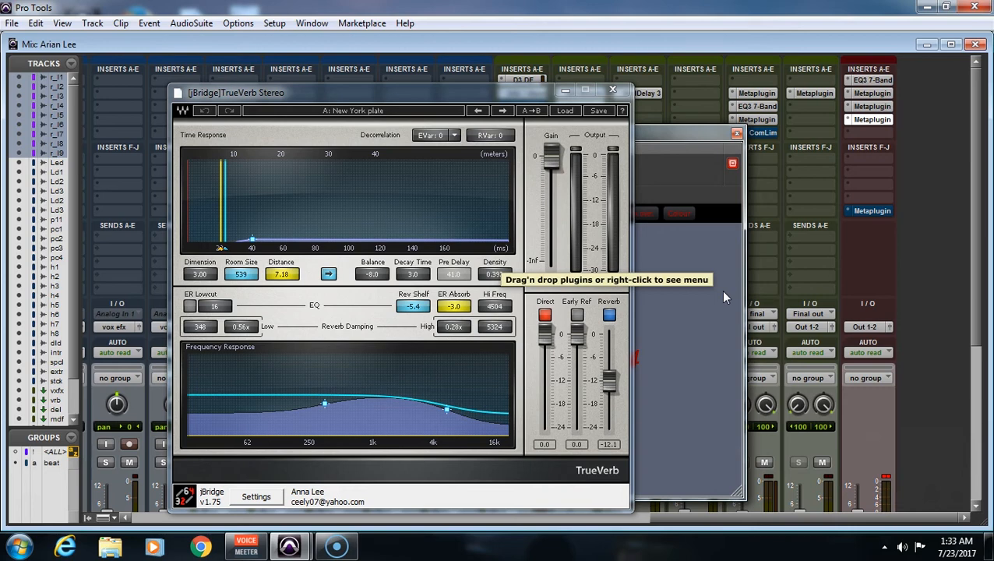
- Take Master 1's insert J Metaplugin out of bypass and close the TrueVerb Stereo and insert D windows
left_click(889, 268)
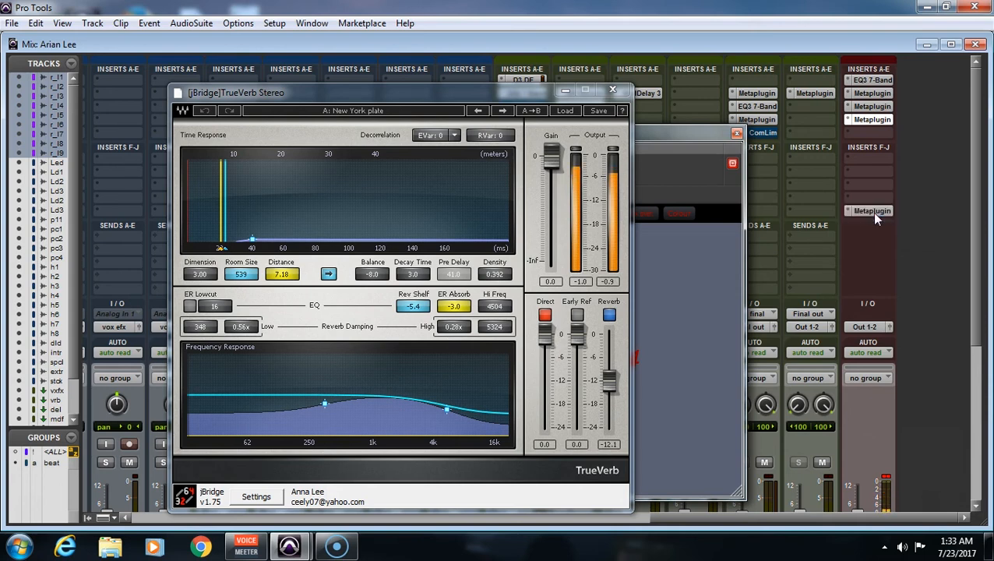
left_click(624, 94)
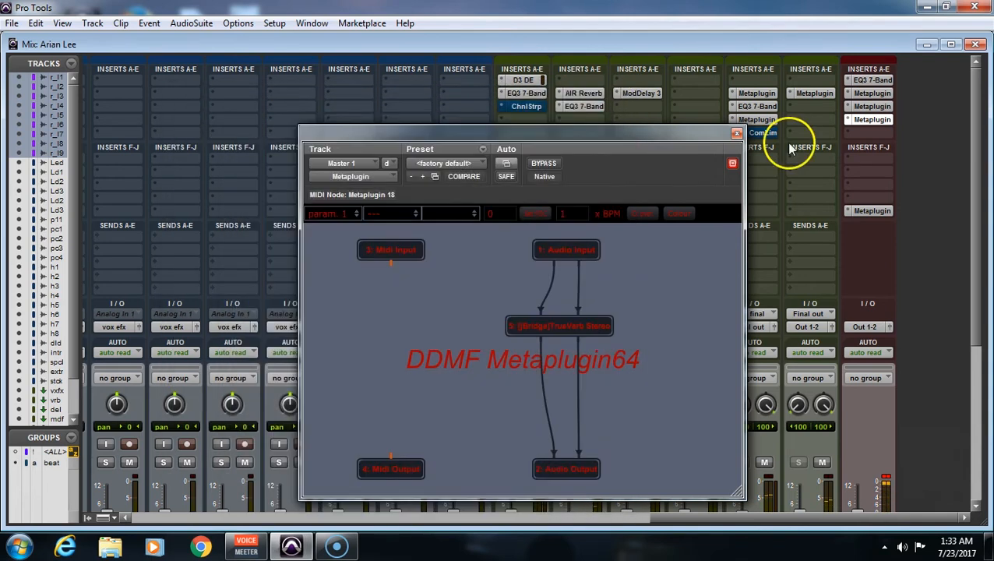
left_click(735, 134)
- Check the Edit window, return to the Mix window, and bypass every active insert on the Master 1 and aux tracks
left_click(974, 44)
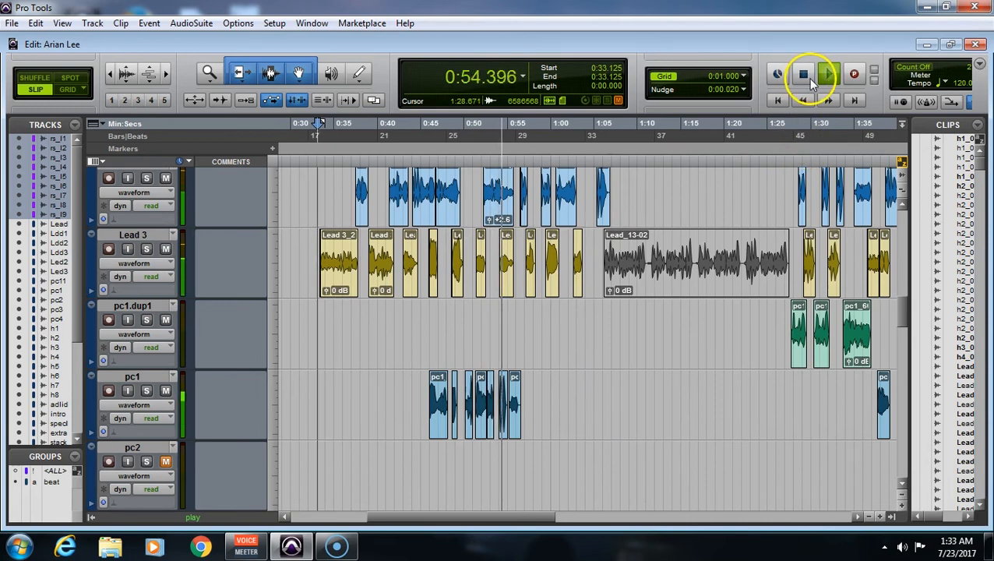
left_click(311, 22)
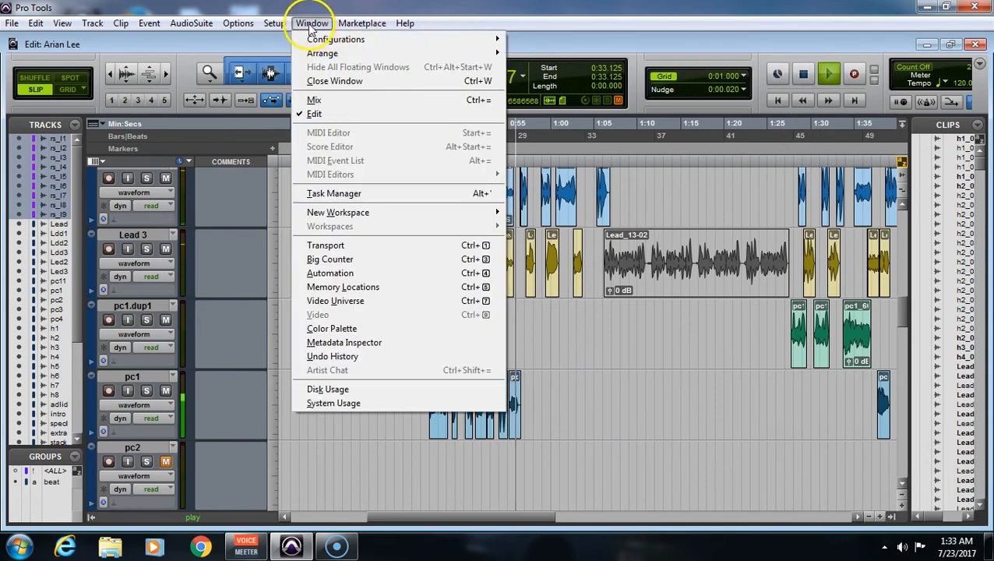
left_click(315, 99)
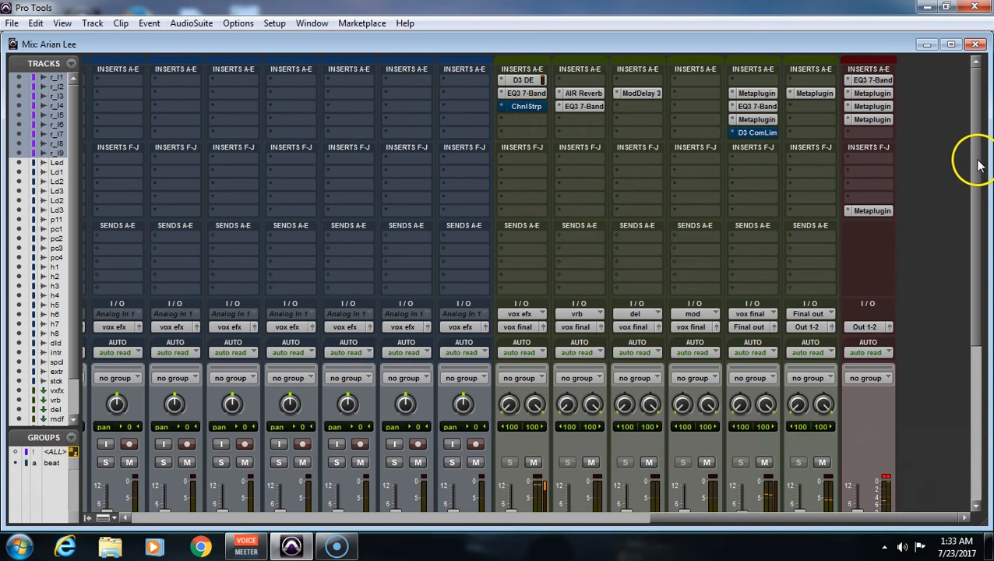
left_click(873, 211, "ctrl")
left_click(869, 119, "ctrl")
left_click(870, 106, "ctrl")
left_click(872, 94, "ctrl")
left_click(871, 80, "ctrl")
left_click(814, 93, "ctrl")
left_click(757, 94, "ctrl")
left_click(760, 106, "ctrl")
left_click(756, 119, "ctrl")
left_click(641, 93, "ctrl")
left_click(584, 93, "ctrl")
left_click(584, 106, "ctrl")
left_click(519, 92, "ctrl")
left_click(534, 81, "ctrl")
- Reactivate the inserts on the aux and Master 1 tracks for comparison, leaving ChnlStrp and D3 ComLim bypassed
left_click(537, 80, "ctrl")
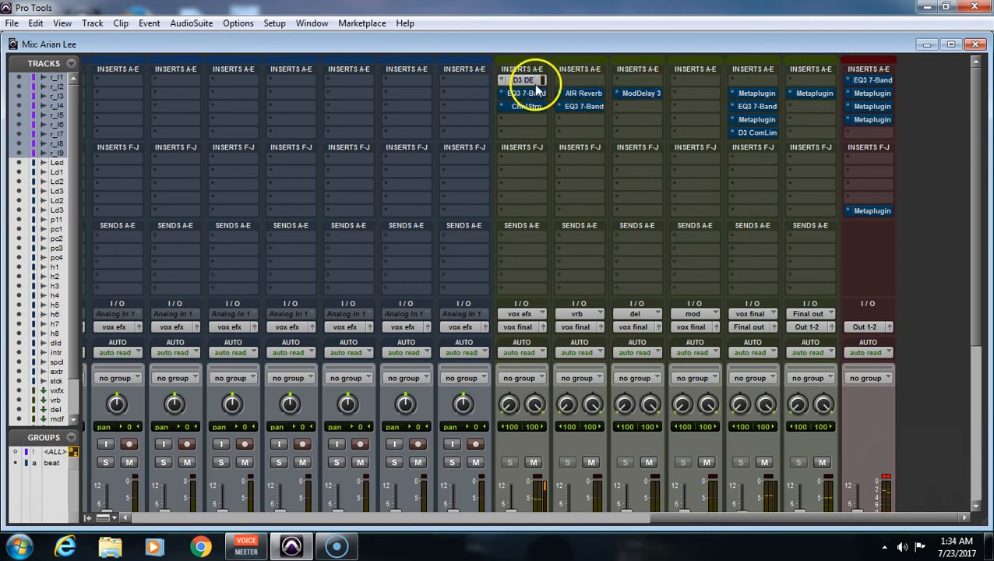
left_click(536, 94, "ctrl")
left_click(582, 93, "ctrl")
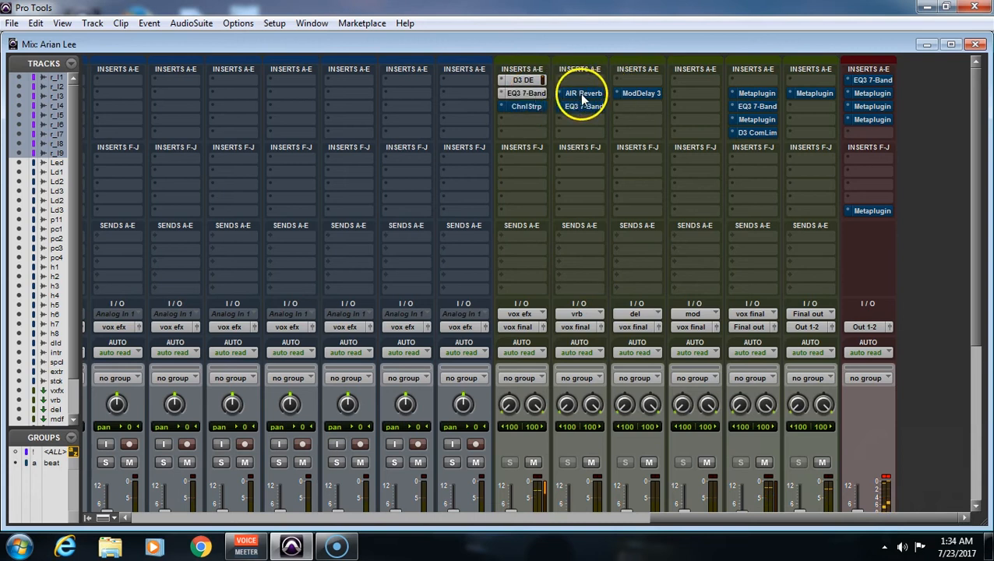
left_click(586, 107, "ctrl")
left_click(649, 94, "ctrl")
left_click(754, 94, "ctrl")
left_click(756, 107, "ctrl")
left_click(756, 119, "ctrl")
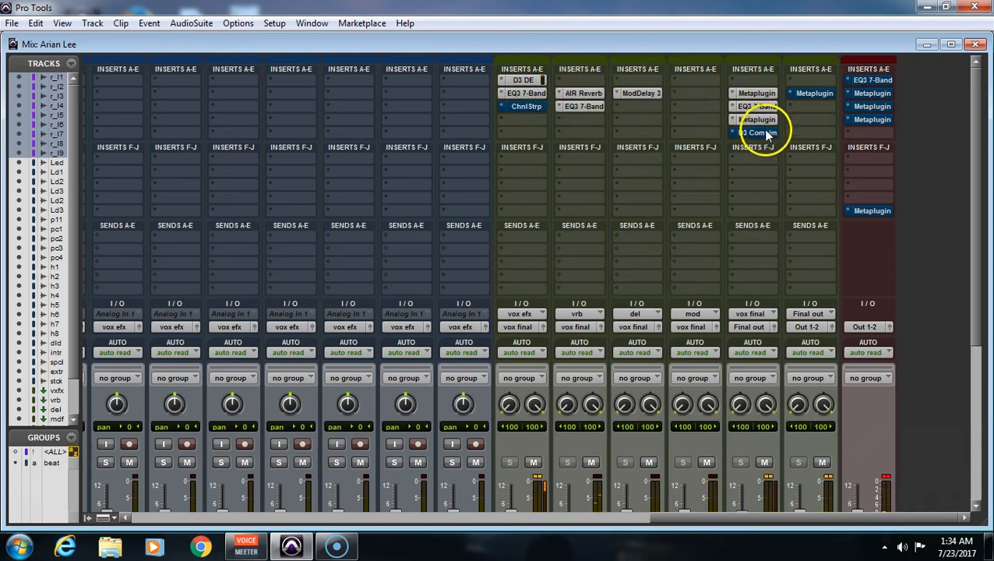
left_click(815, 92, "ctrl")
left_click(872, 80, "ctrl")
left_click(872, 93, "ctrl")
left_click(872, 106, "ctrl")
left_click(872, 119, "ctrl")
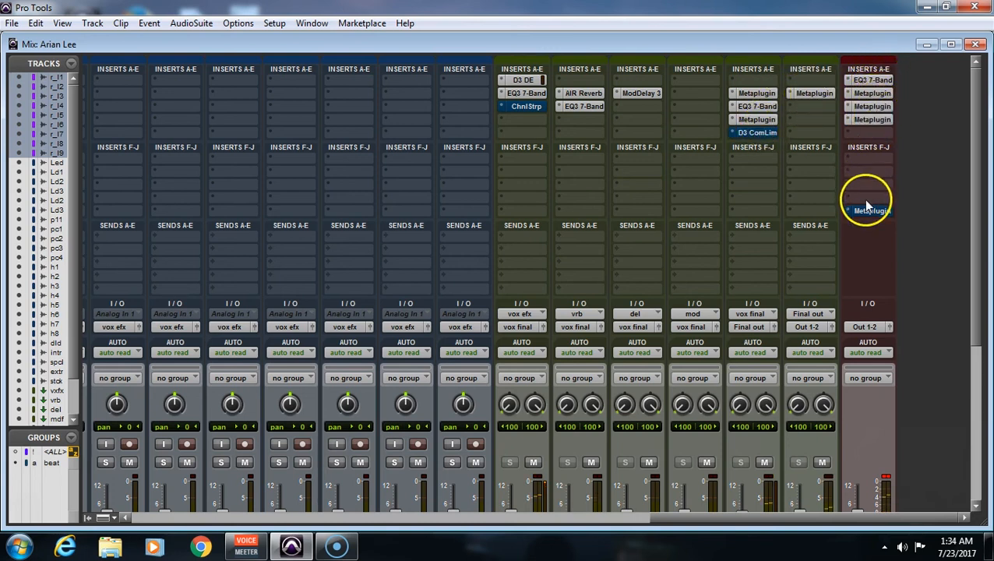
left_click(865, 212, "ctrl")
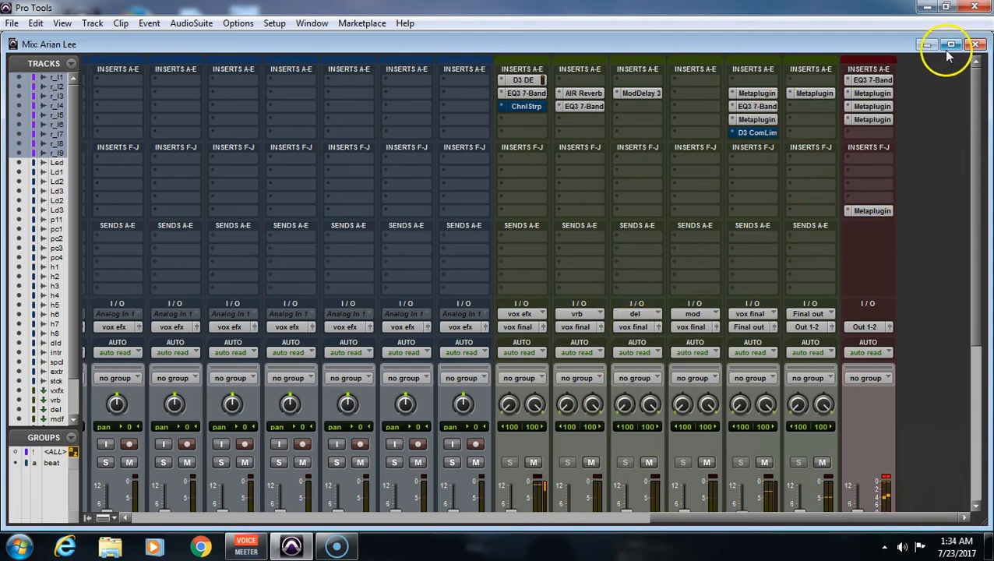
- Return to the Edit window, look over the Lead 2 and Lead 3 tracks during playback, and stop playback
left_click(976, 45)
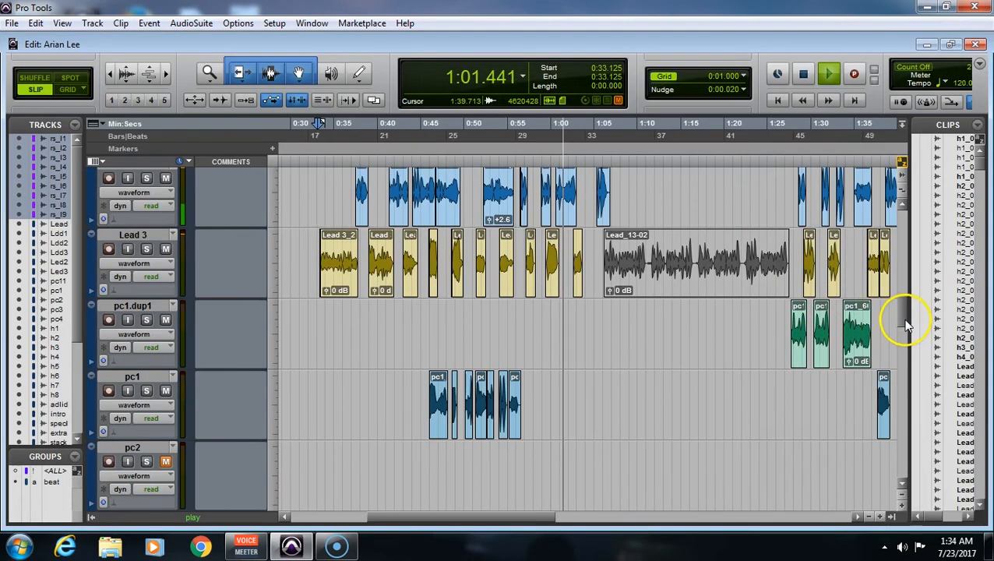
scroll(904, 319, "up", 2)
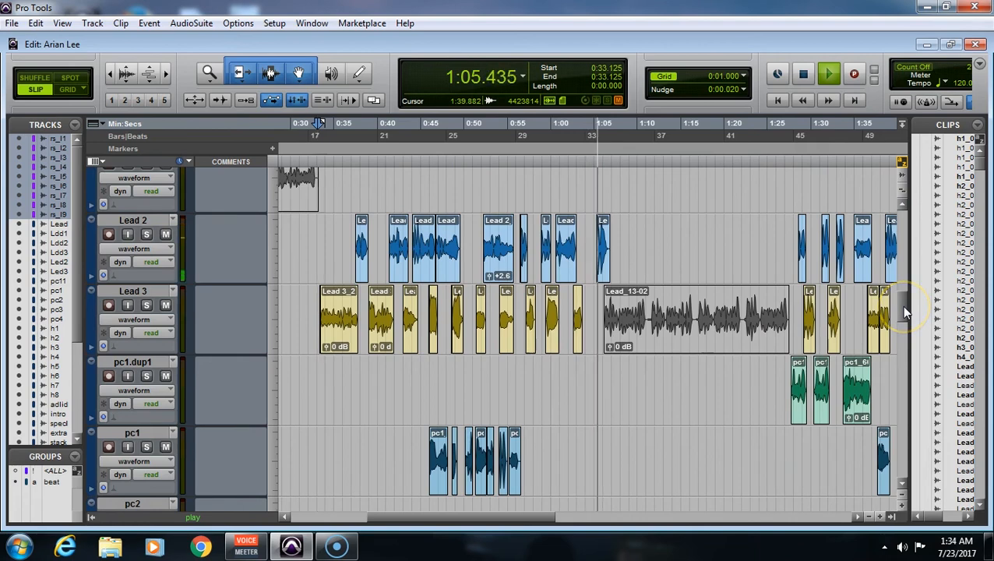
mouse_move(903, 307)
left_mouse_down()
mouse_move(909, 341)
mouse_move(909, 309)
left_mouse_up()
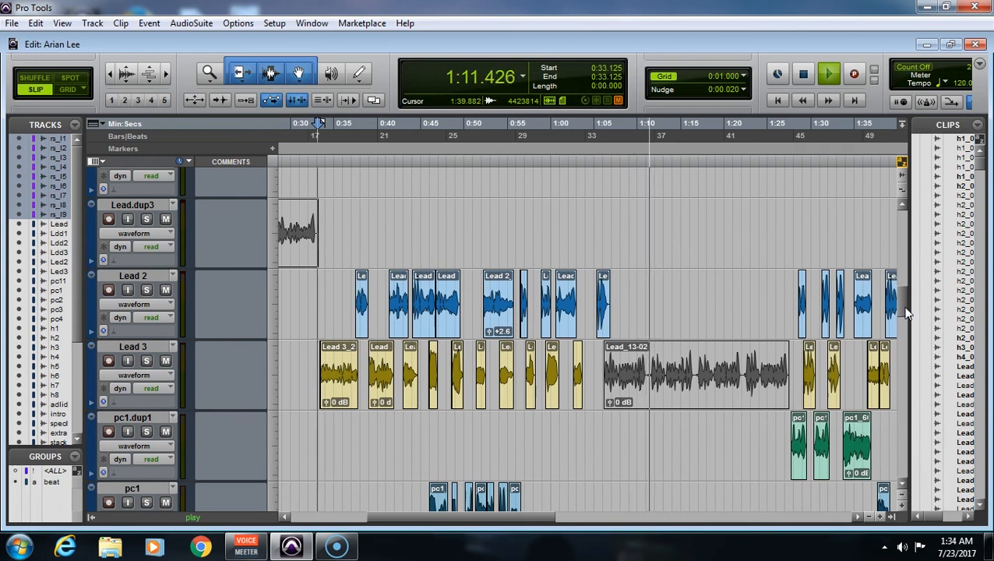
key("space")
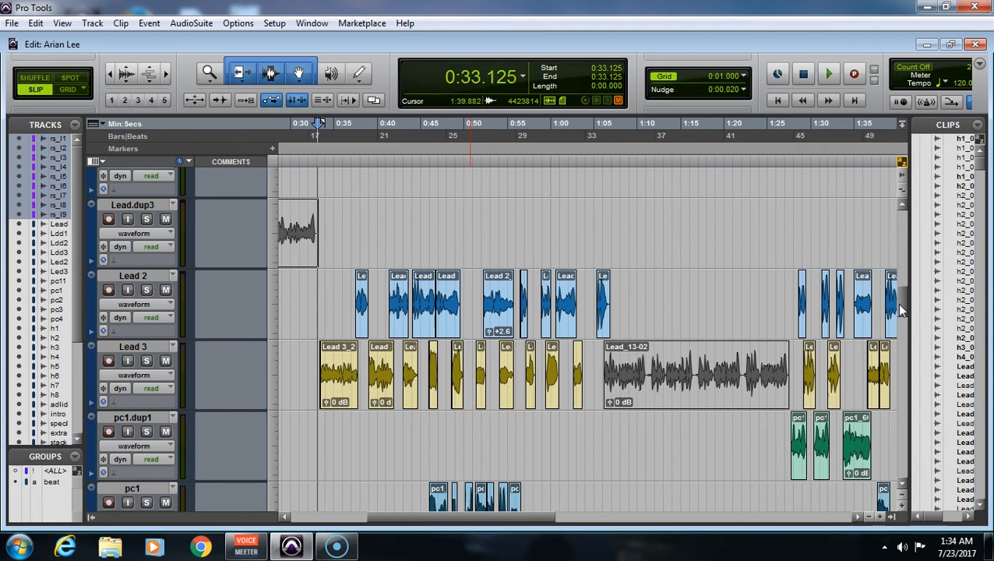
left_click(489, 358)
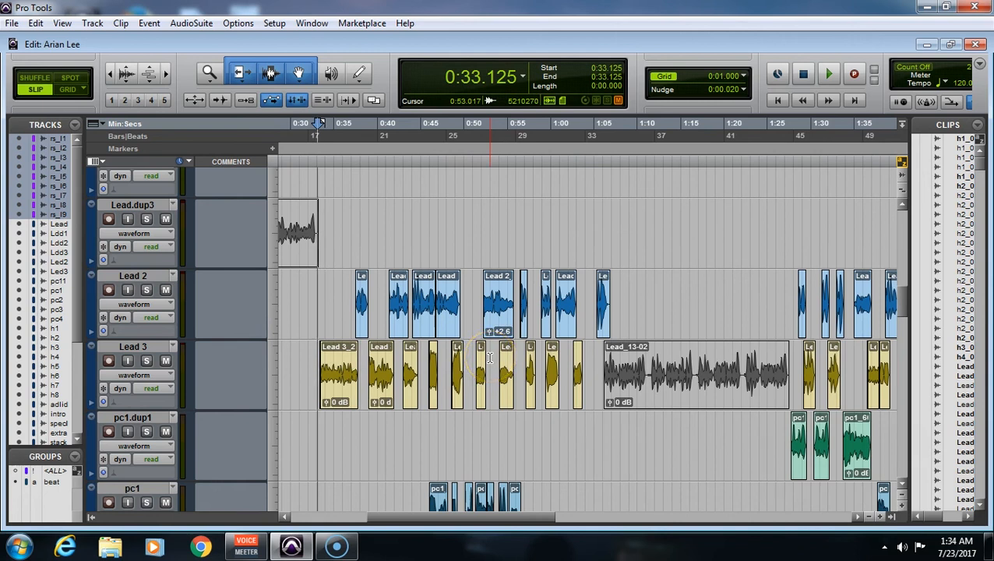